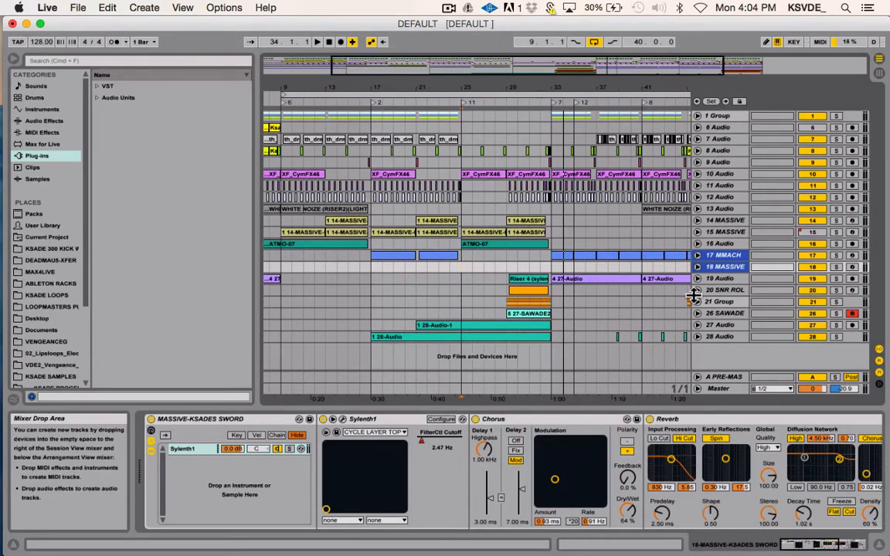
Step: Drag Reaktor5 from the VST plug-in folder into the arrangement as new track 29 Reaktor5
{"action": "left_click", "coordinate": [42, 109]}
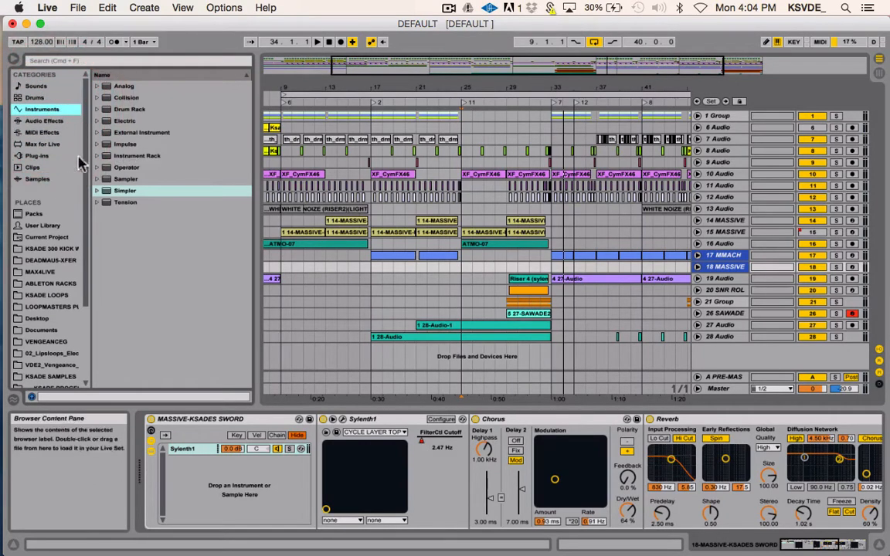
{"action": "left_click", "coordinate": [37, 156]}
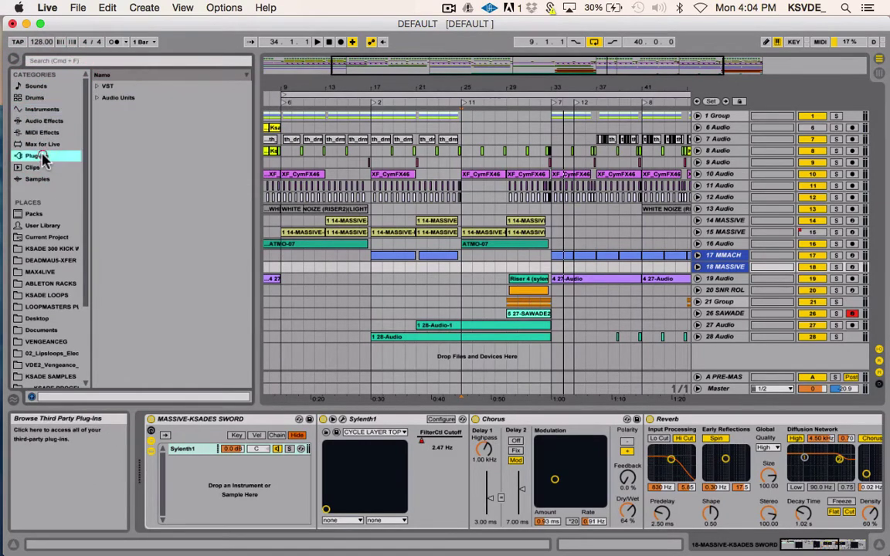
{"action": "left_click", "coordinate": [97, 86]}
{"action": "scroll", "coordinate": [116, 155], "scroll_direction": "down", "scroll_amount": 5}
{"action": "scroll", "coordinate": [131, 193], "scroll_direction": "down", "scroll_amount": 5}
{"action": "scroll", "coordinate": [143, 224], "scroll_direction": "down", "scroll_amount": 5}
{"action": "scroll", "coordinate": [154, 257], "scroll_direction": "down", "scroll_amount": 5}
{"action": "scroll", "coordinate": [154, 257], "scroll_direction": "down", "scroll_amount": 5}
{"action": "scroll", "coordinate": [155, 258], "scroll_direction": "down", "scroll_amount": 5}
{"action": "scroll", "coordinate": [155, 258], "scroll_direction": "down", "scroll_amount": 5}
{"action": "scroll", "coordinate": [157, 257], "scroll_direction": "down", "scroll_amount": 2}
{"action": "scroll", "coordinate": [157, 256], "scroll_direction": "down", "scroll_amount": 5}
{"action": "scroll", "coordinate": [157, 257], "scroll_direction": "down", "scroll_amount": 5}
{"action": "scroll", "coordinate": [157, 258], "scroll_direction": "down", "scroll_amount": 5}
{"action": "scroll", "coordinate": [156, 259], "scroll_direction": "down", "scroll_amount": 5}
{"action": "scroll", "coordinate": [157, 259], "scroll_direction": "down", "scroll_amount": 5}
{"action": "scroll", "coordinate": [157, 258], "scroll_direction": "down", "scroll_amount": 5}
{"action": "scroll", "coordinate": [156, 259], "scroll_direction": "down", "scroll_amount": 5}
{"action": "scroll", "coordinate": [185, 309], "scroll_direction": "down", "scroll_amount": 2}
{"action": "scroll", "coordinate": [174, 334], "scroll_direction": "down", "scroll_amount": 1}
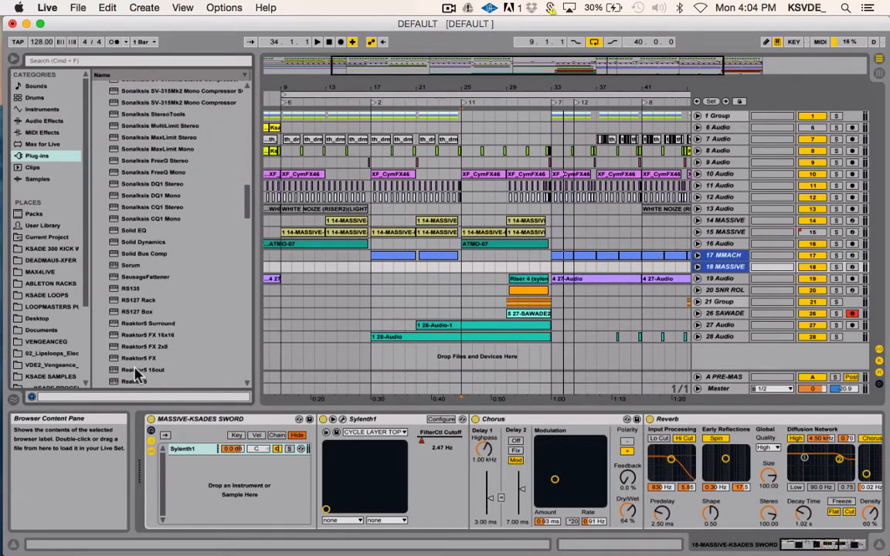
{"action": "mouse_move", "coordinate": [135, 381]}
{"action": "left_mouse_down"}
{"action": "mouse_move", "coordinate": [560, 383]}
{"action": "mouse_move", "coordinate": [540, 348]}
{"action": "left_mouse_up"}
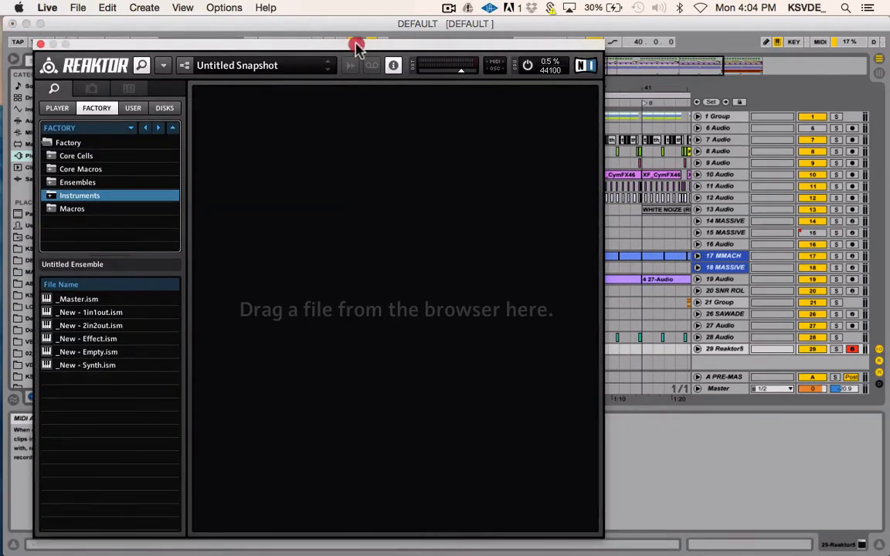
Step: Load Rounds.ens from the PLAYER library, bringing up the Block Buster preset
{"action": "mouse_move", "coordinate": [358, 44]}
{"action": "left_mouse_down"}
{"action": "mouse_move", "coordinate": [511, 44]}
{"action": "mouse_move", "coordinate": [477, 53]}
{"action": "left_mouse_up"}
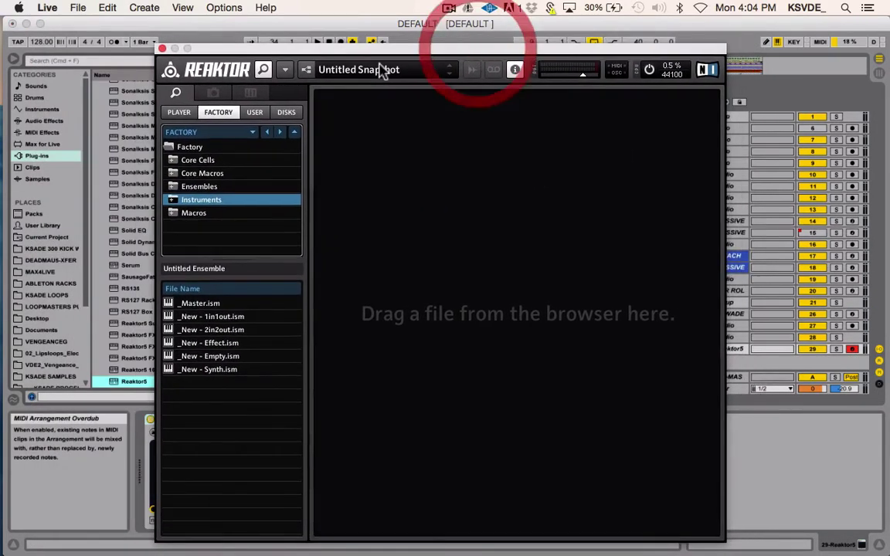
{"action": "left_click", "coordinate": [180, 113]}
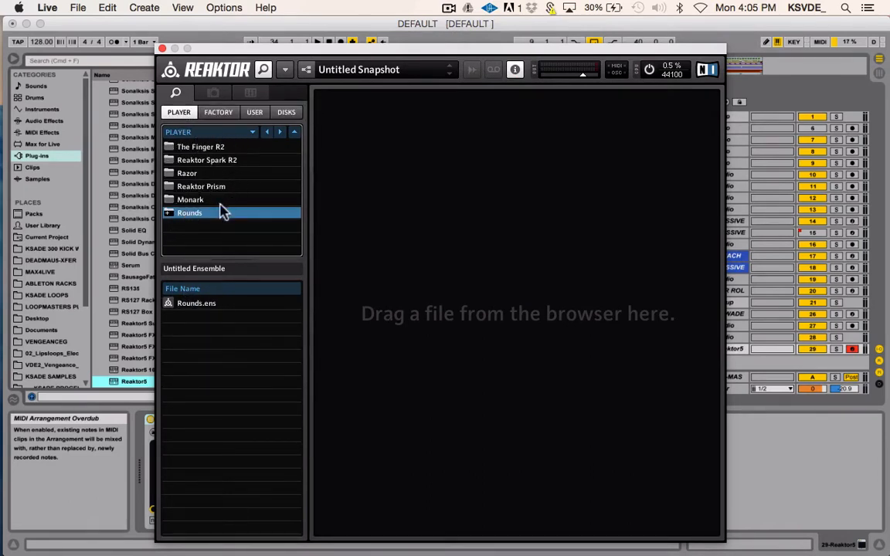
{"action": "left_click", "coordinate": [183, 304]}
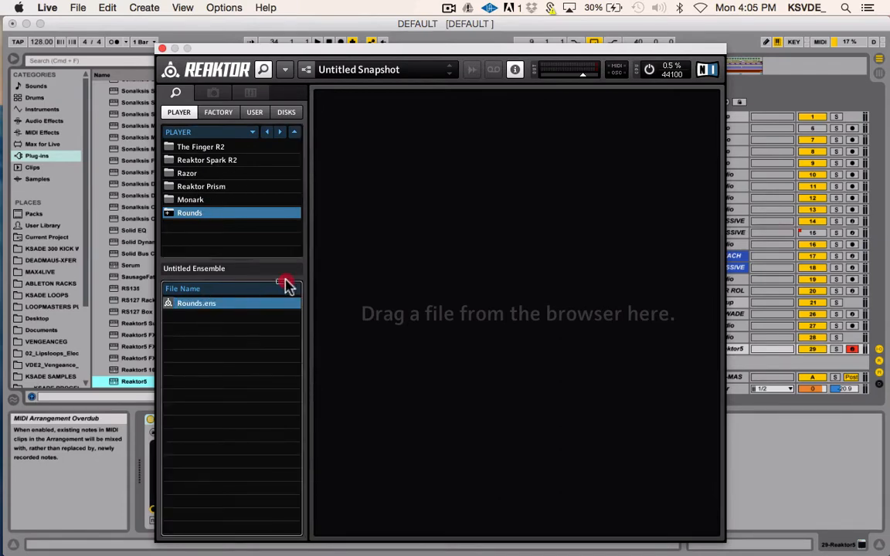
{"action": "left_click_drag", "start_coordinate": [289, 284], "coordinate": [428, 230]}
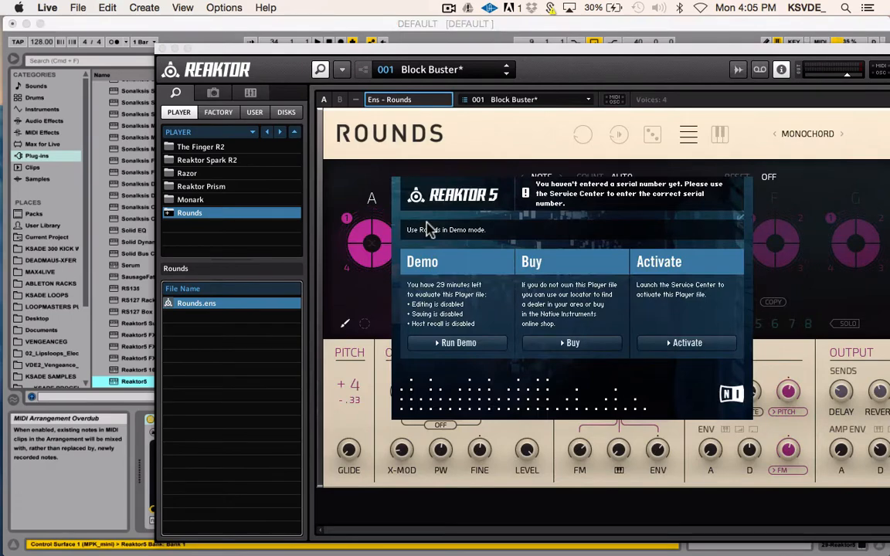
Step: Run Rounds in demo mode and position the window so the panel fills the screen
{"action": "left_click", "coordinate": [450, 345]}
{"action": "mouse_move", "coordinate": [602, 54]}
{"action": "left_mouse_down"}
{"action": "mouse_move", "coordinate": [519, 30]}
{"action": "mouse_move", "coordinate": [471, 45]}
{"action": "left_mouse_up"}
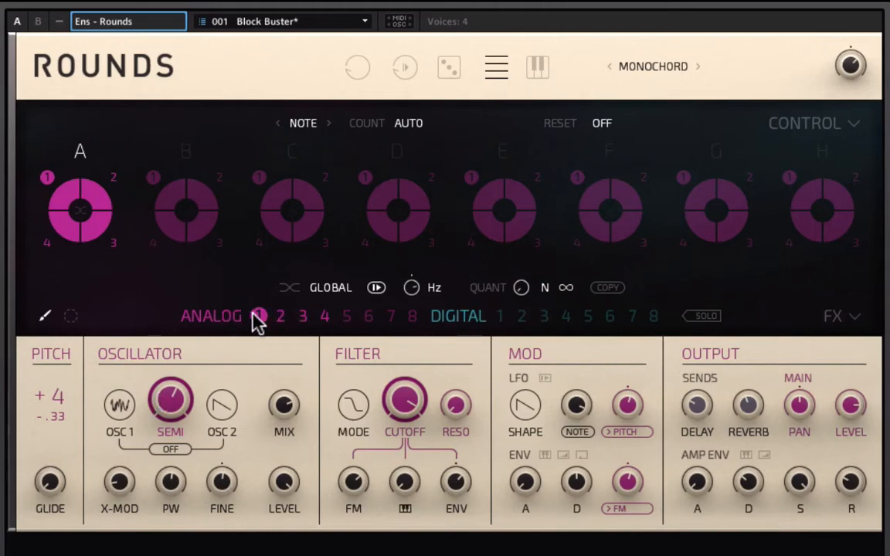
{"action": "mouse_move", "coordinate": [119, 404]}
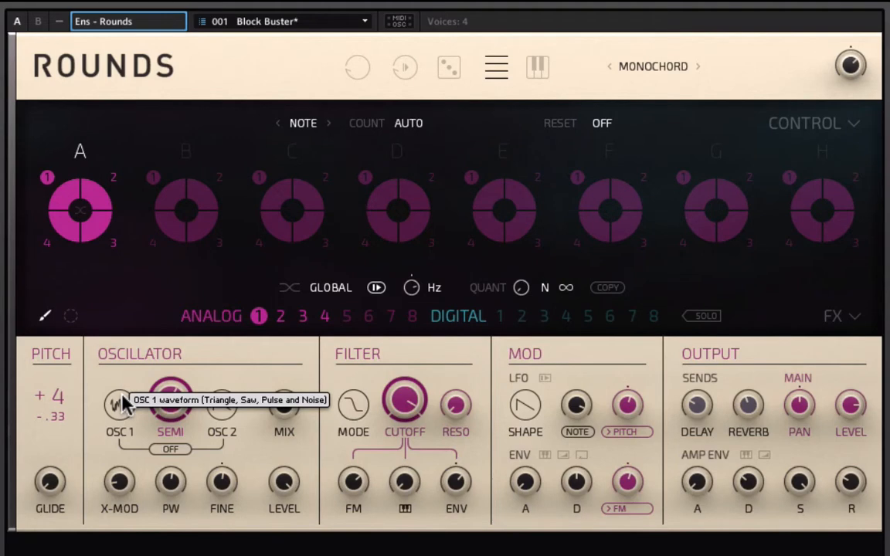
Step: Assign digital sound 1, then analog sound 3, to block A's upper-right cell
{"action": "left_click", "coordinate": [502, 318]}
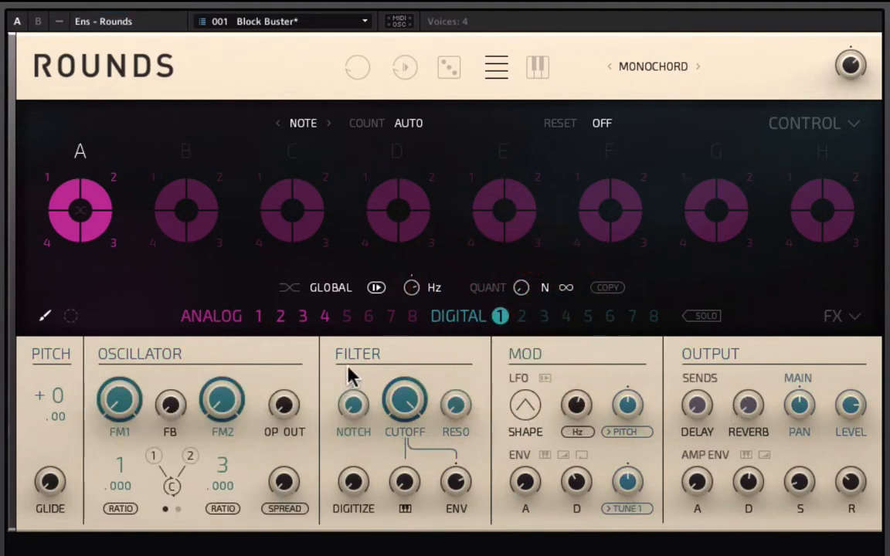
{"action": "left_click", "coordinate": [106, 174]}
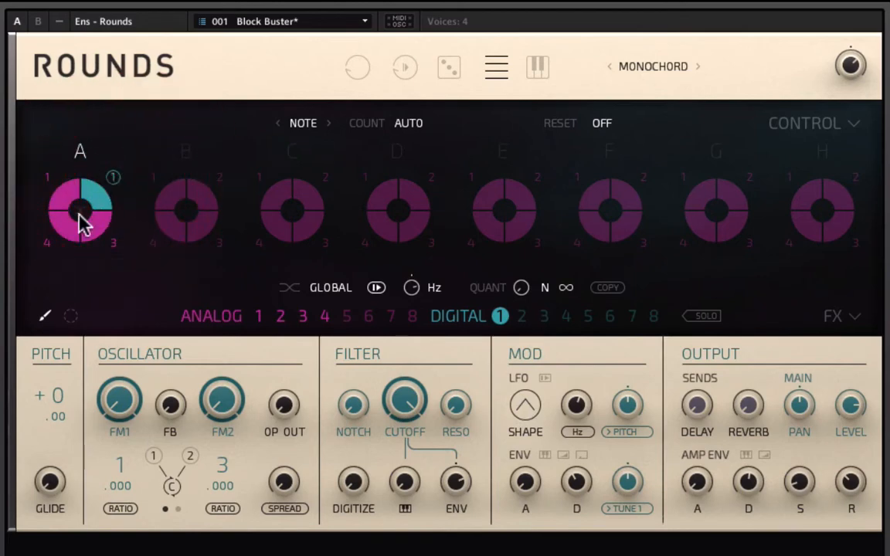
{"action": "left_click", "coordinate": [116, 183]}
{"action": "left_click", "coordinate": [46, 315]}
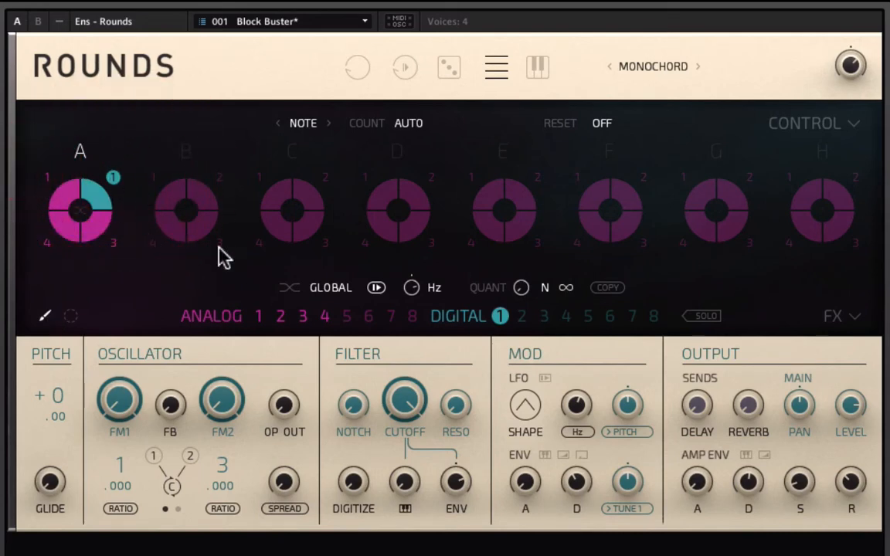
{"action": "left_click", "coordinate": [303, 316]}
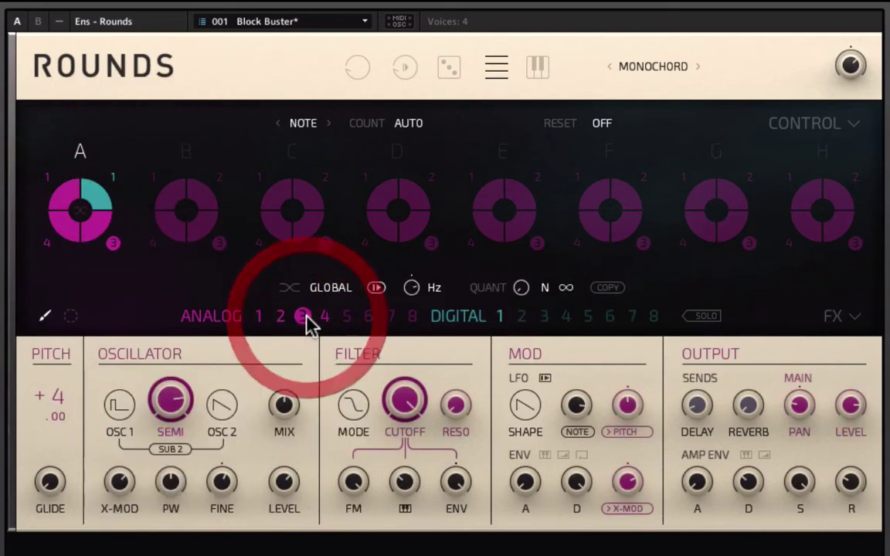
{"action": "left_click", "coordinate": [112, 178]}
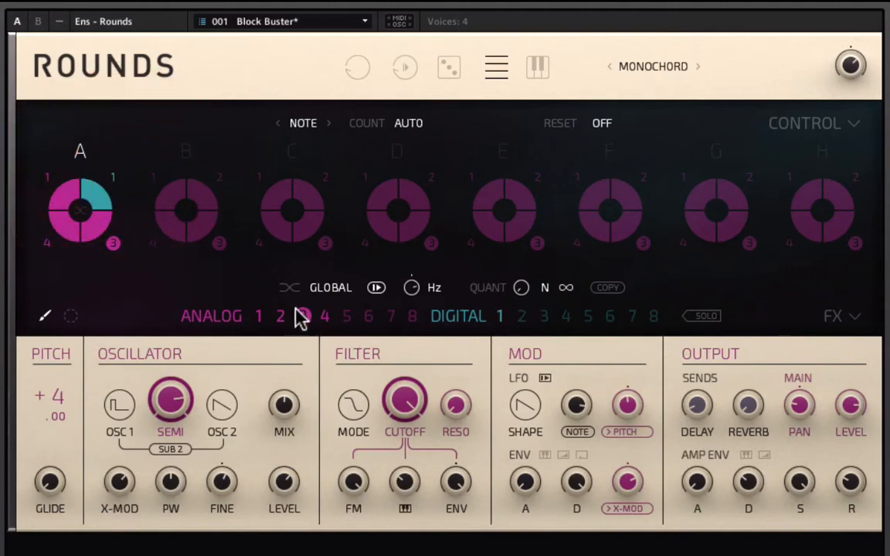
{"action": "left_click", "coordinate": [112, 178]}
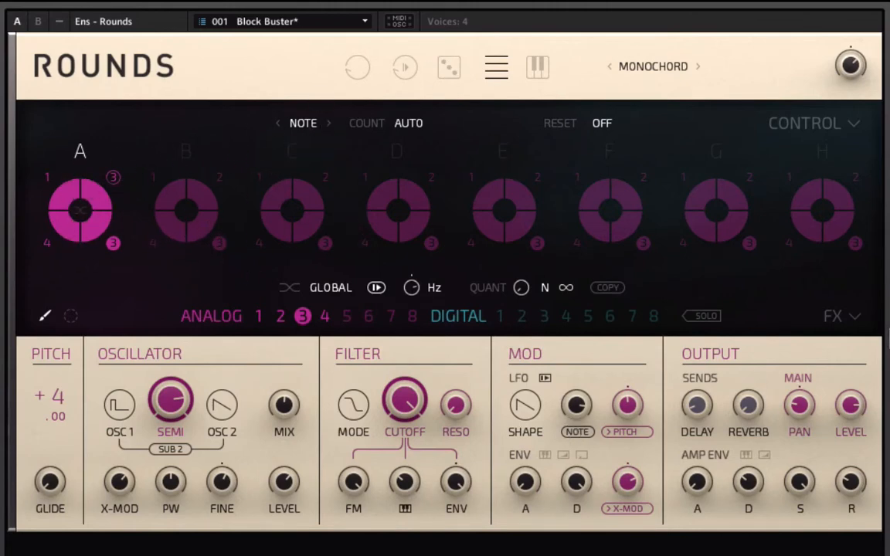
Step: Peek at the FX delay/reverb page and briefly solo the selected sound
{"action": "left_click", "coordinate": [844, 316]}
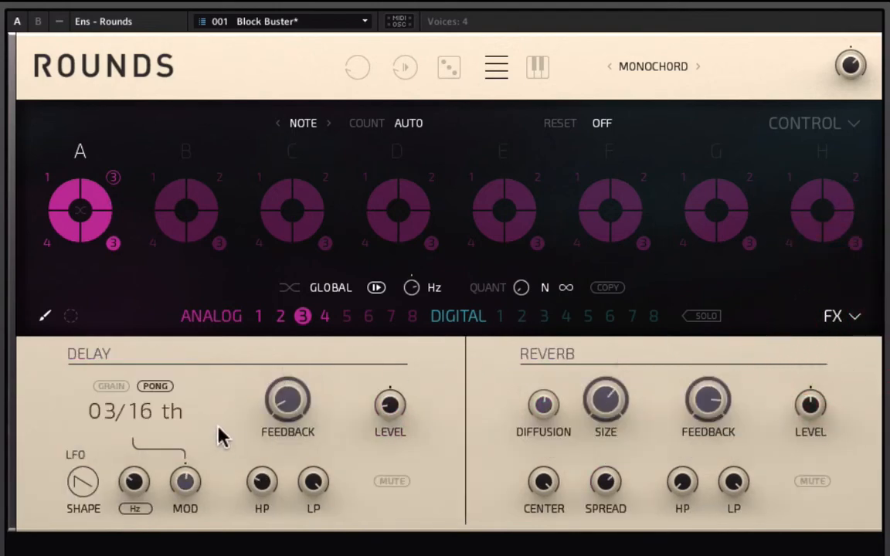
{"action": "left_click", "coordinate": [850, 317]}
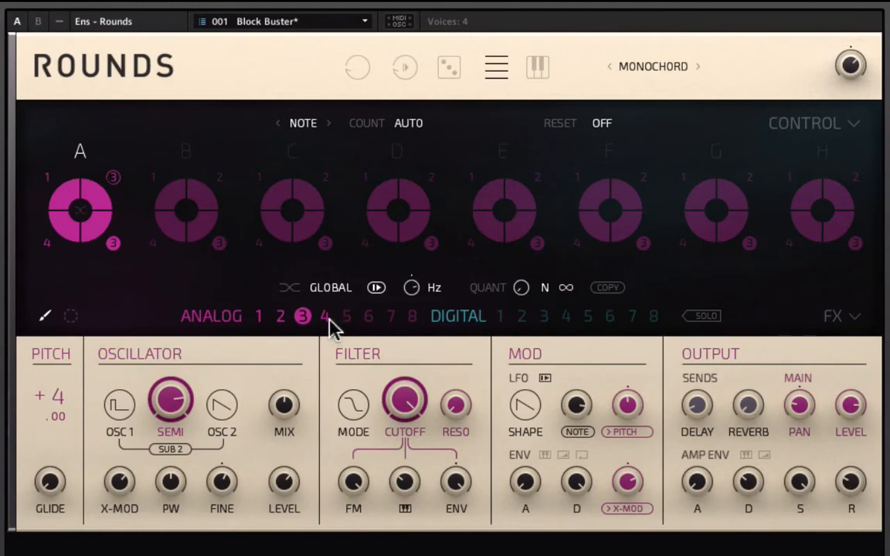
{"action": "left_click", "coordinate": [709, 319]}
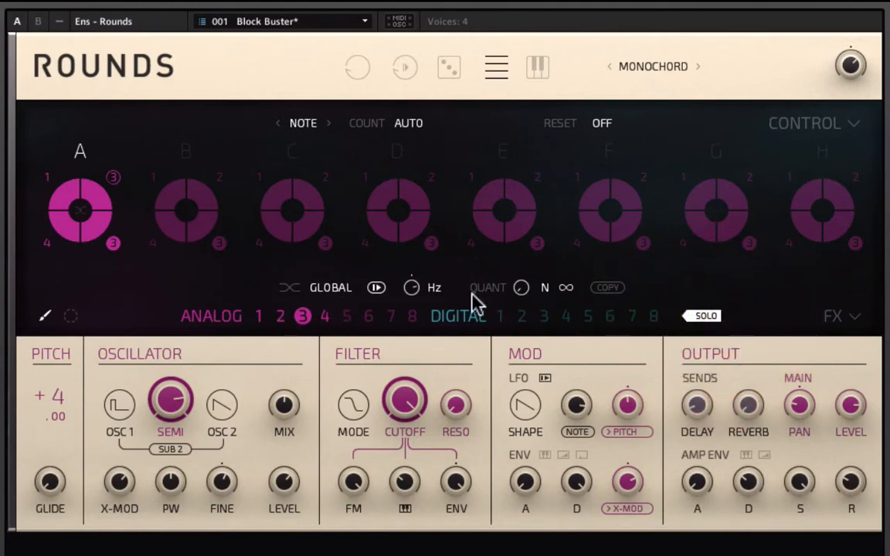
{"action": "left_click", "coordinate": [706, 316]}
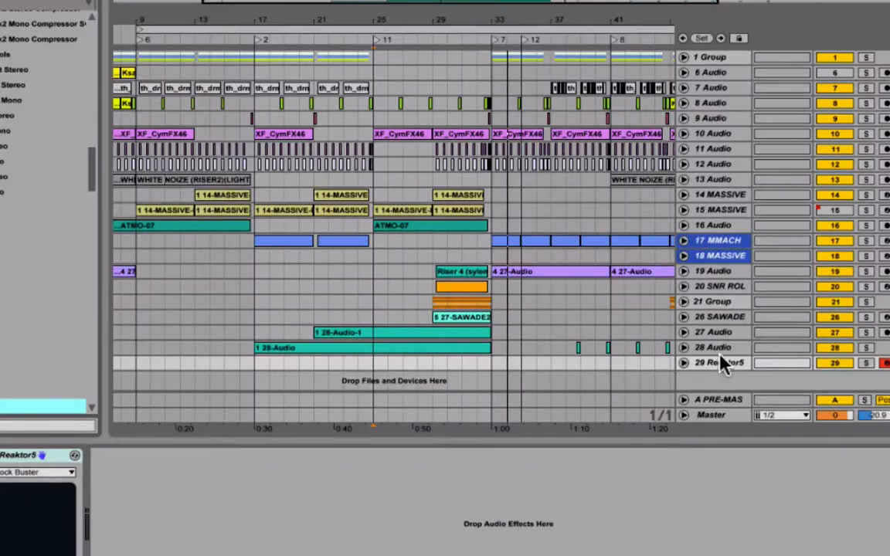
Step: Unfold track 29 Reaktor5 and raise its volume from -31.0 to -21.2
{"action": "left_click", "coordinate": [685, 363]}
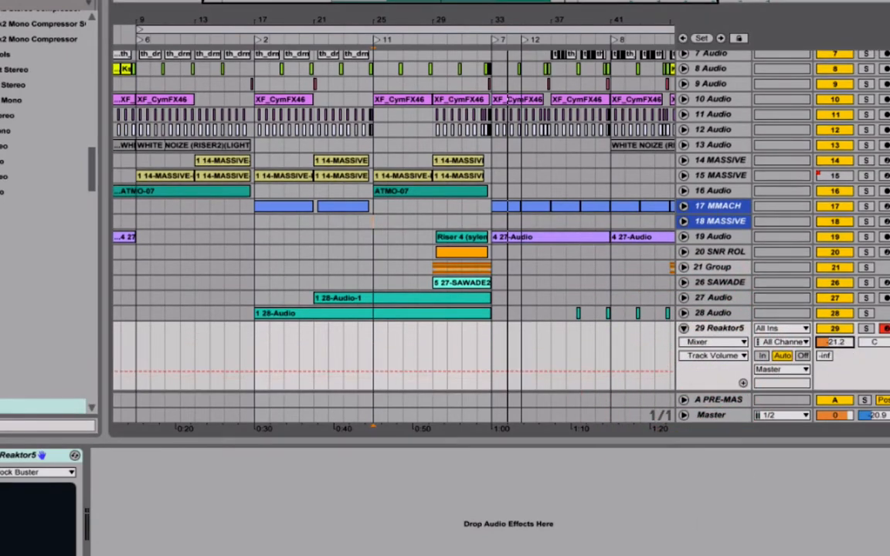
{"action": "left_click", "coordinate": [668, 525]}
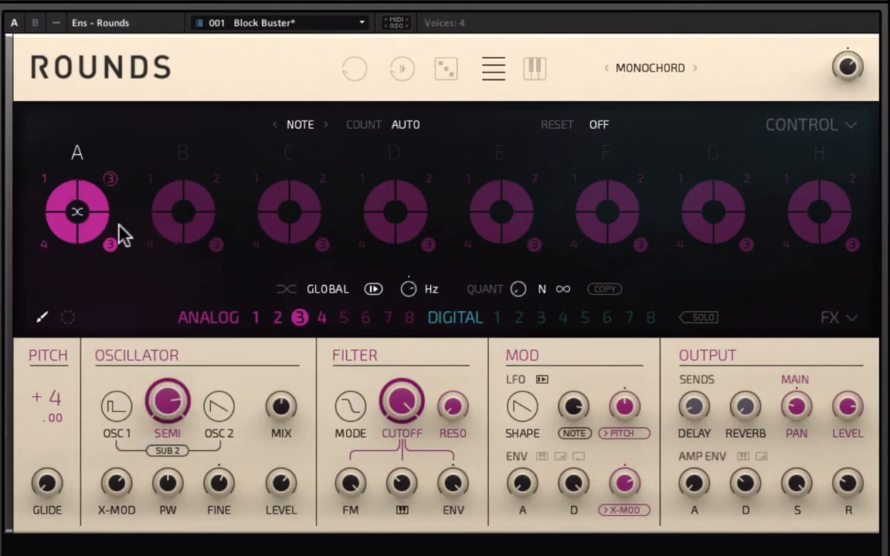
{"action": "mouse_move", "coordinate": [77, 212]}
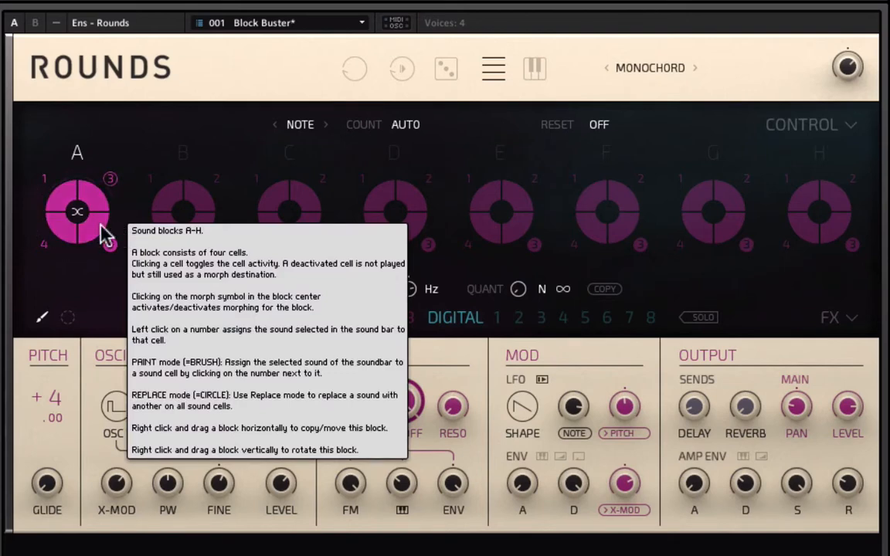
Step: Turn off morphing for block A via its centre morph symbol
{"action": "left_click", "coordinate": [78, 216]}
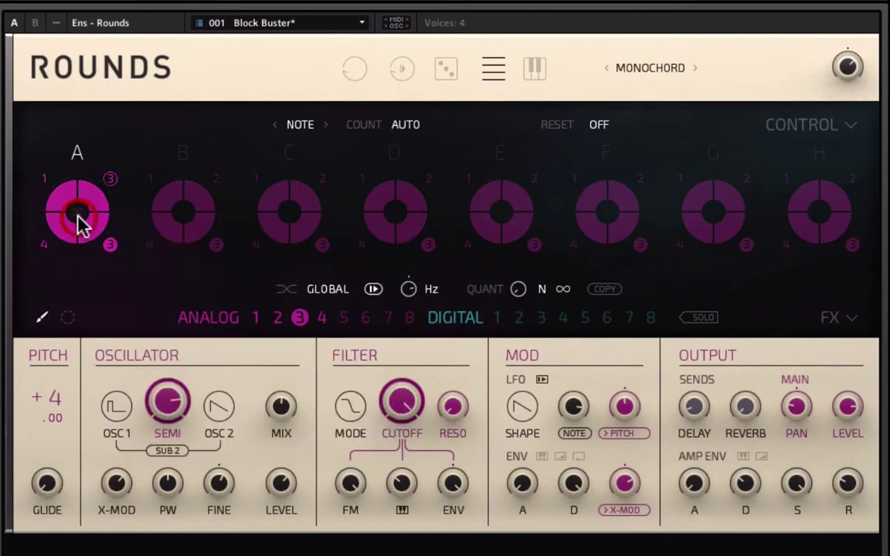
Step: Cycle the trigger mode through SEQ and back to NOTE
{"action": "left_click", "coordinate": [298, 129]}
{"action": "left_click", "coordinate": [309, 127]}
{"action": "left_click", "coordinate": [324, 126]}
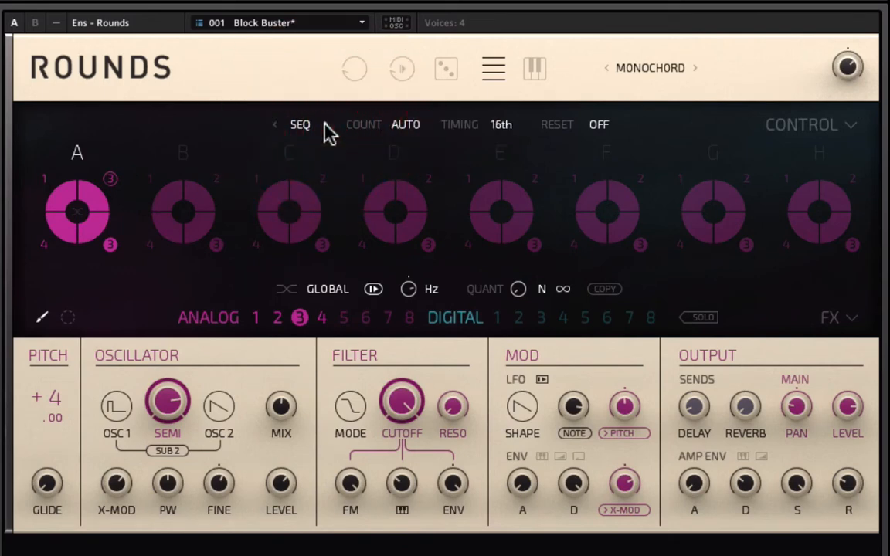
{"action": "left_click", "coordinate": [324, 127]}
{"action": "left_click", "coordinate": [324, 127]}
{"action": "left_click", "coordinate": [325, 127]}
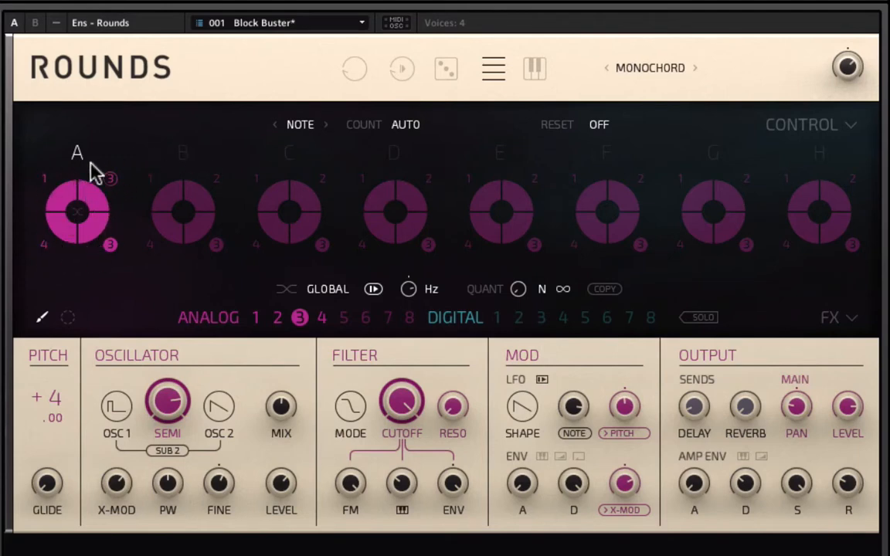
{"action": "mouse_move", "coordinate": [184, 154]}
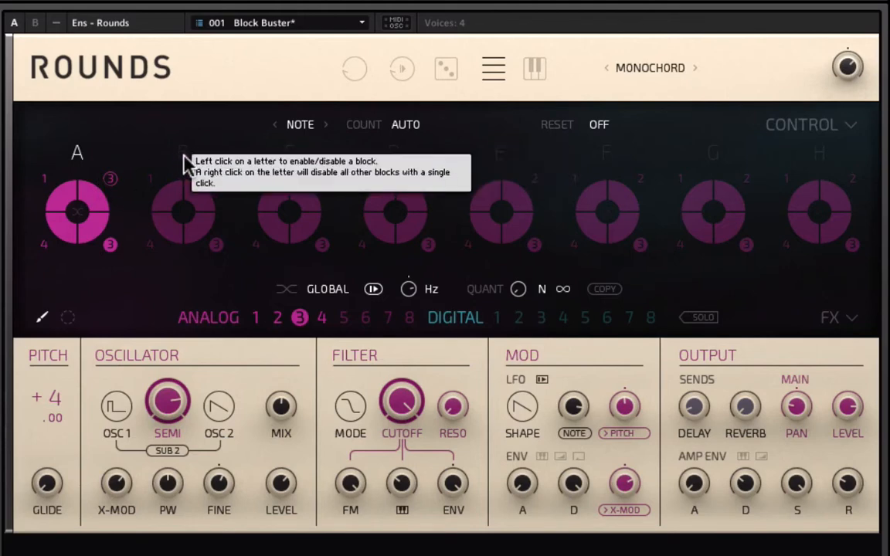
Step: Enable block B and lower COUNT from AUTO down to 3
{"action": "left_click", "coordinate": [183, 154]}
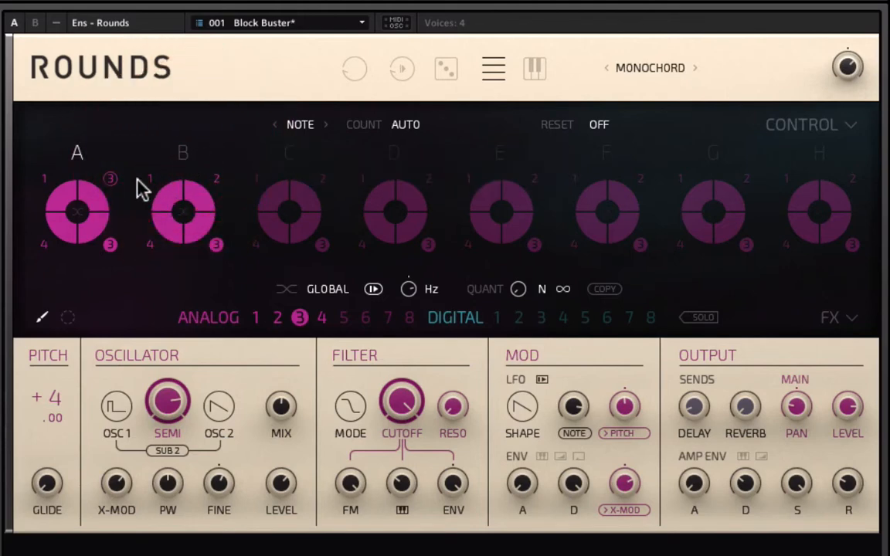
{"action": "left_click", "coordinate": [407, 122]}
{"action": "left_click", "coordinate": [370, 130]}
{"action": "left_click_drag", "start_coordinate": [421, 132], "coordinate": [411, 213]}
{"action": "left_click_drag", "start_coordinate": [407, 139], "coordinate": [403, 248]}
{"action": "left_click_drag", "start_coordinate": [402, 126], "coordinate": [401, 157]}
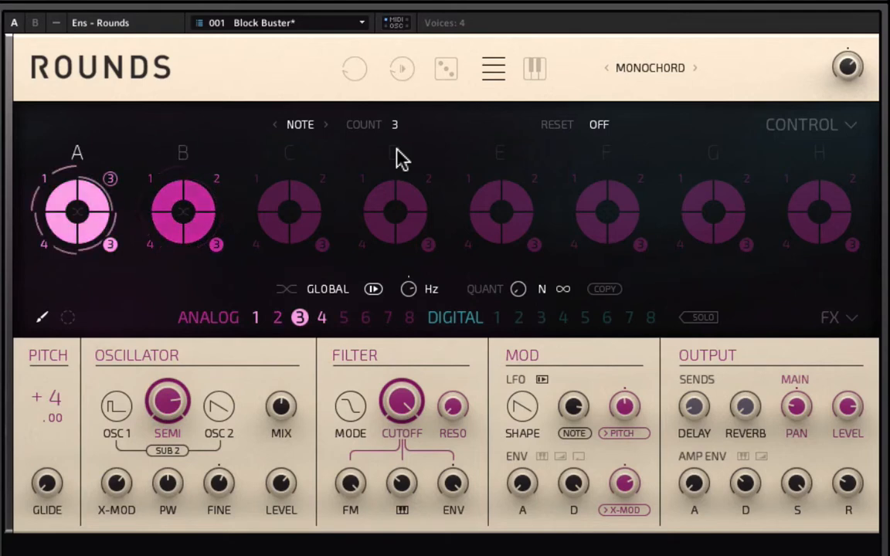
Step: Disable block B and deactivate several cells of block A, toggling its morphing
{"action": "left_click", "coordinate": [182, 150]}
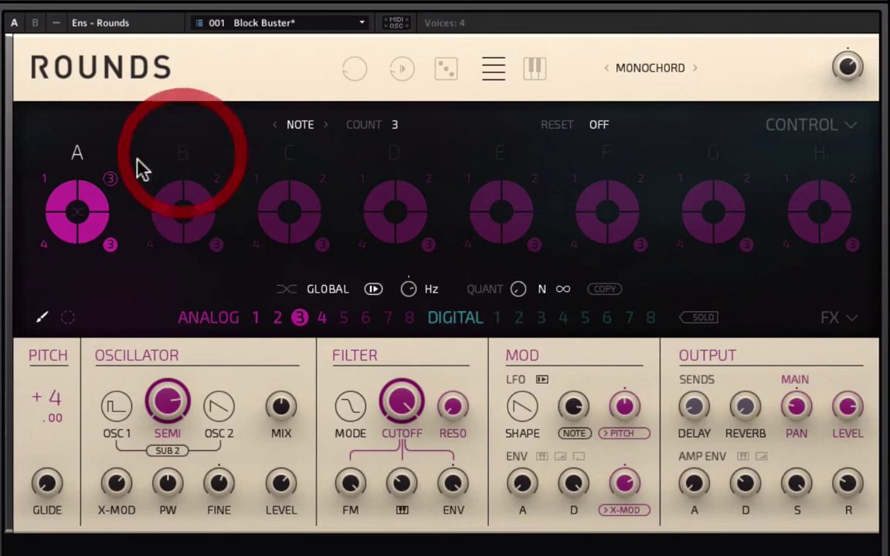
{"action": "left_click", "coordinate": [84, 202]}
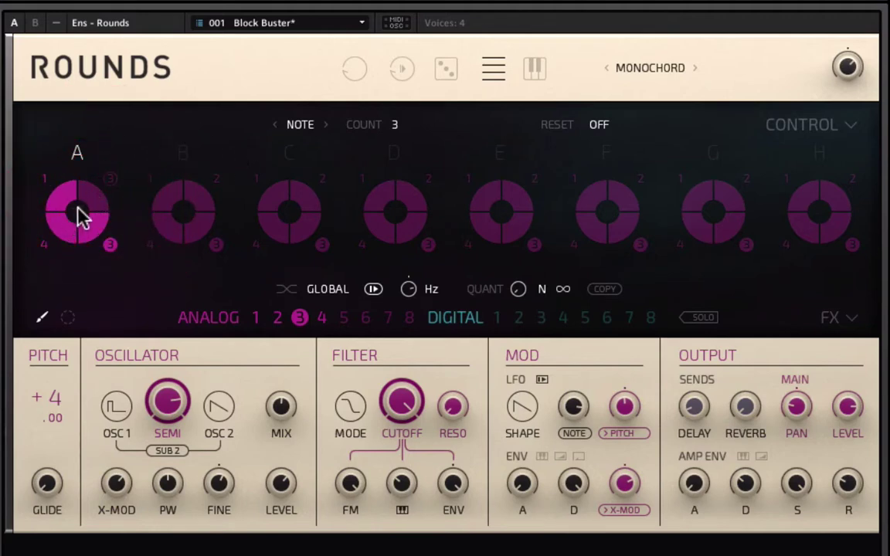
{"action": "left_click", "coordinate": [66, 230]}
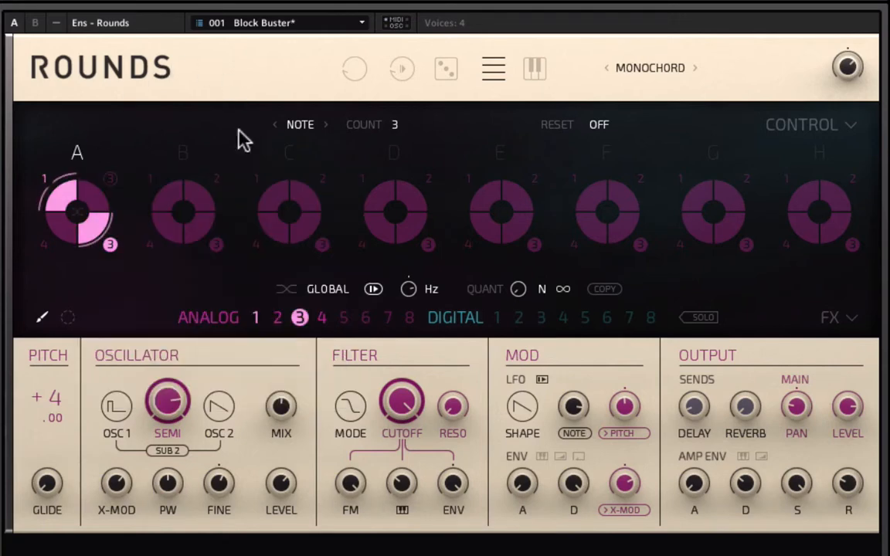
{"action": "left_click", "coordinate": [77, 212]}
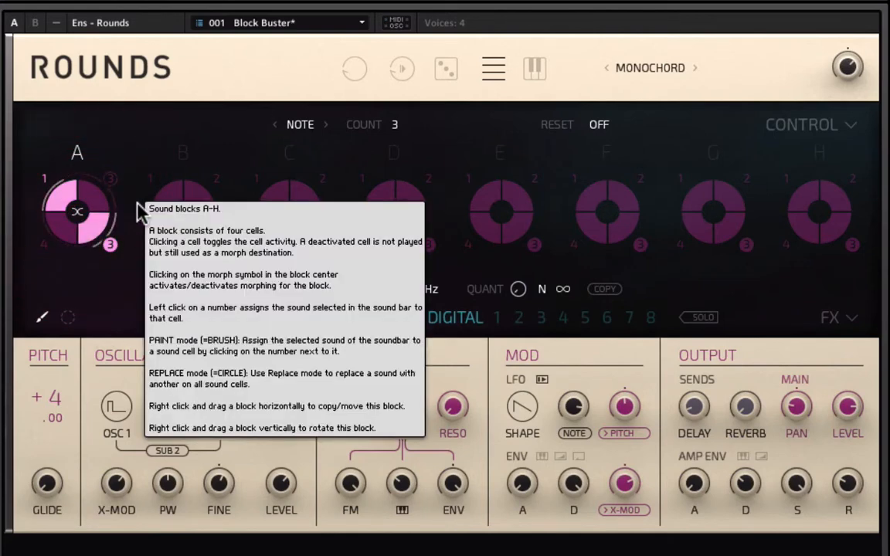
{"action": "left_click", "coordinate": [103, 192]}
{"action": "left_click", "coordinate": [112, 194]}
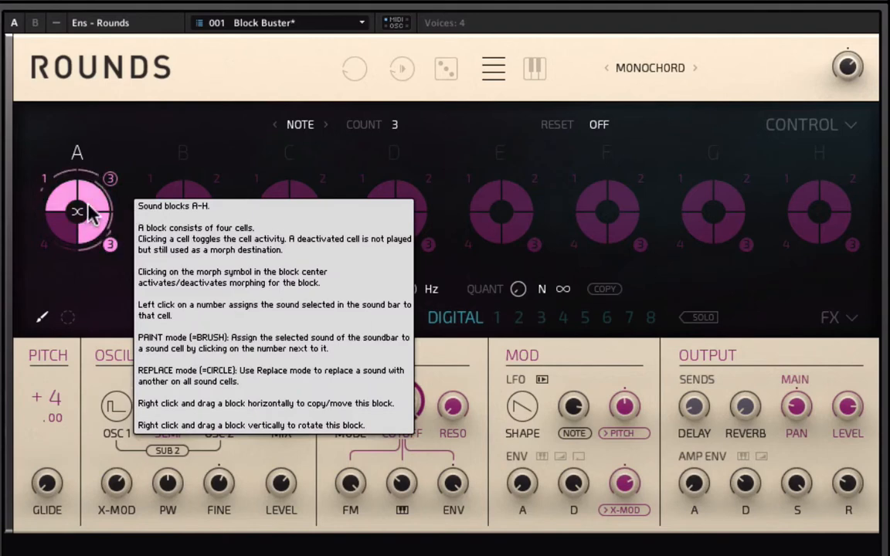
{"action": "left_click", "coordinate": [69, 205]}
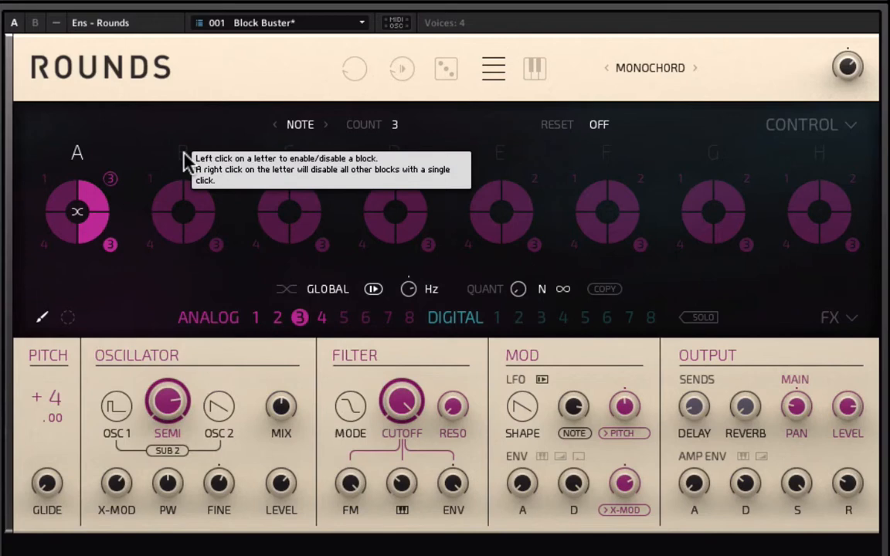
Step: Re-enable sequencer block B with the same shuffle setting as block A
{"action": "left_click", "coordinate": [184, 155]}
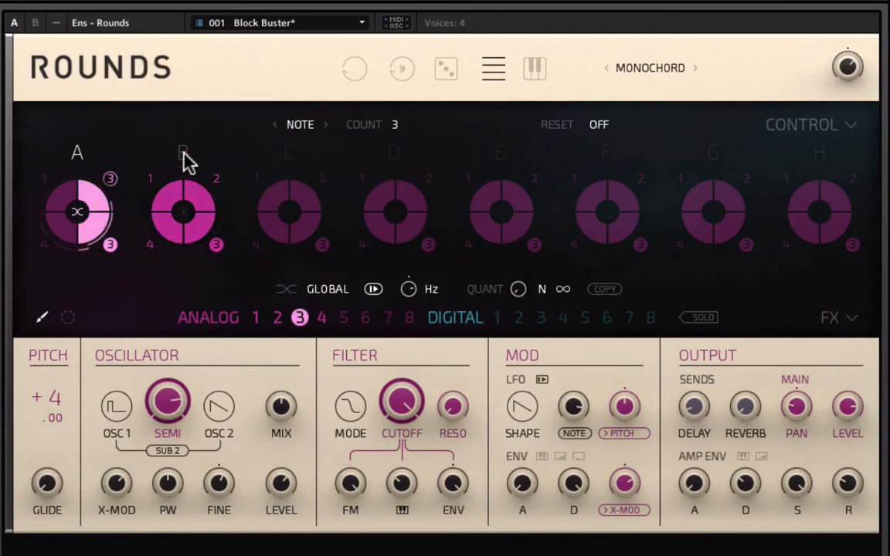
{"action": "left_click", "coordinate": [184, 215]}
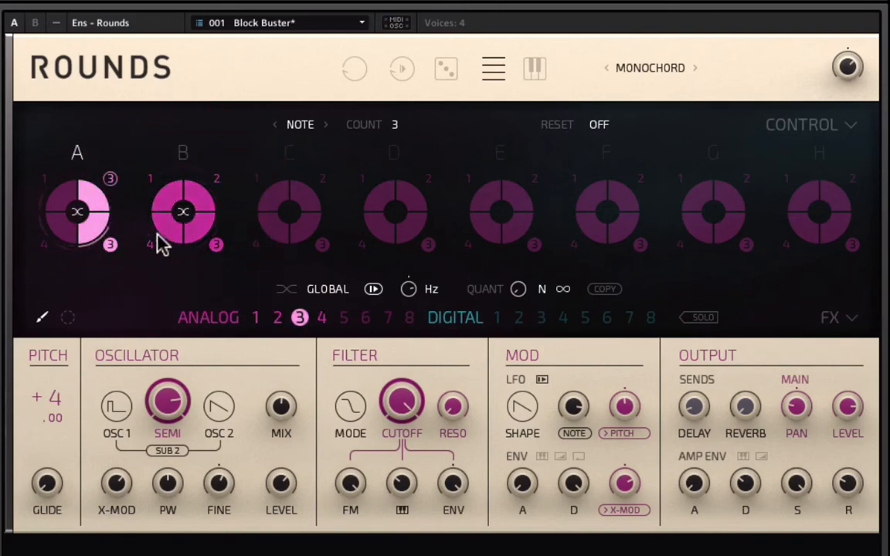
{"action": "left_click", "coordinate": [171, 199]}
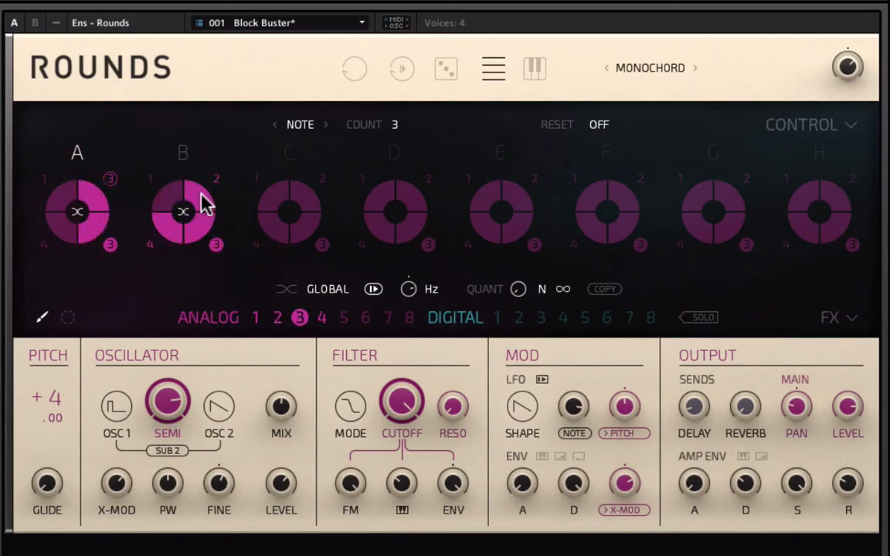
{"action": "left_click", "coordinate": [195, 213]}
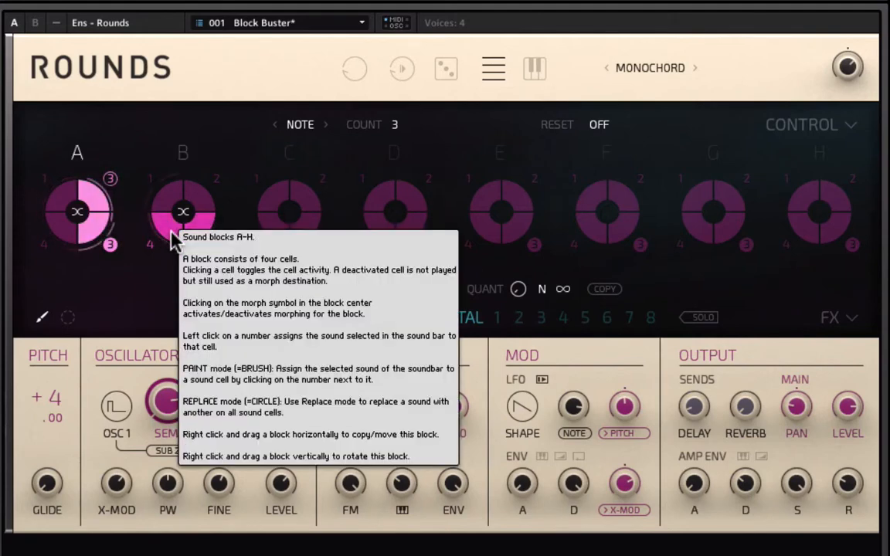
Step: Switch the sequencer to TIME mode with Quarter step timing
{"action": "left_click", "coordinate": [316, 126]}
{"action": "left_click_drag", "start_coordinate": [514, 128], "coordinate": [500, 216]}
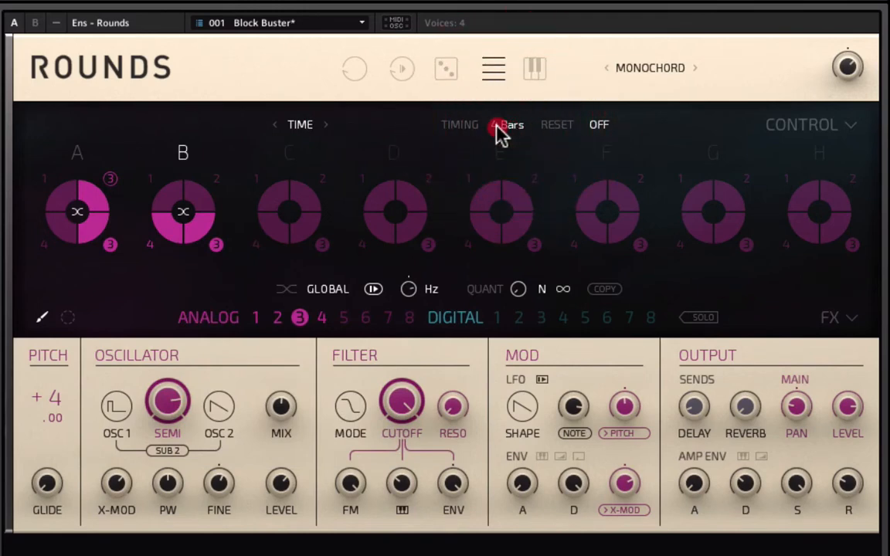
{"action": "left_click", "coordinate": [510, 136]}
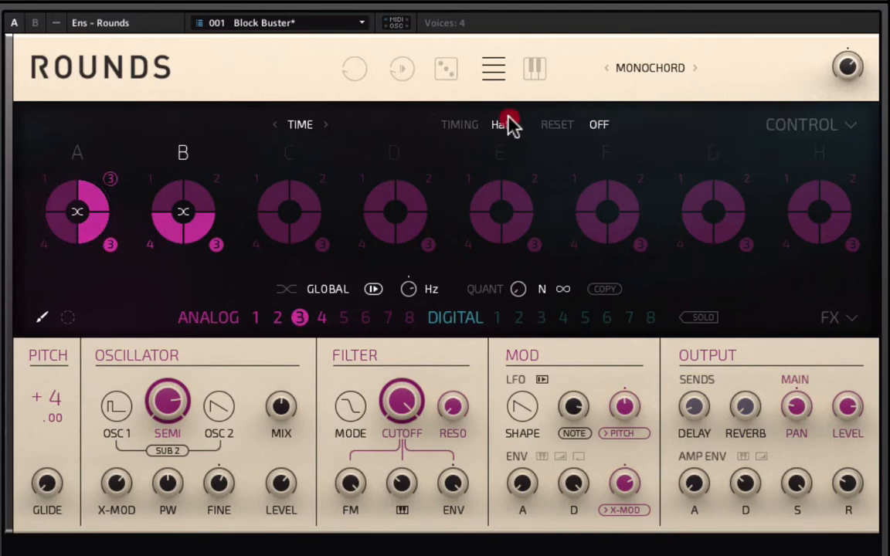
{"action": "left_click", "coordinate": [510, 126]}
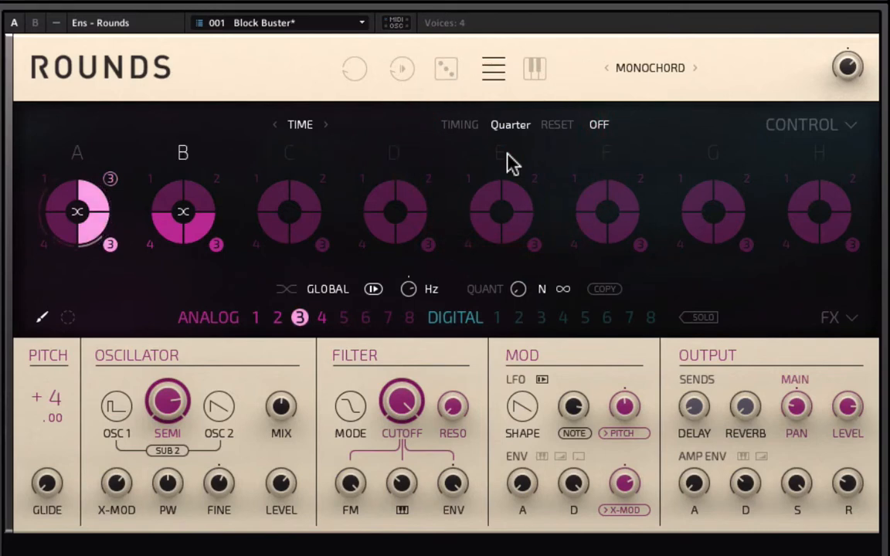
Step: Disable block B and paint digital sound 1 into a step of block A
{"action": "left_click", "coordinate": [182, 216]}
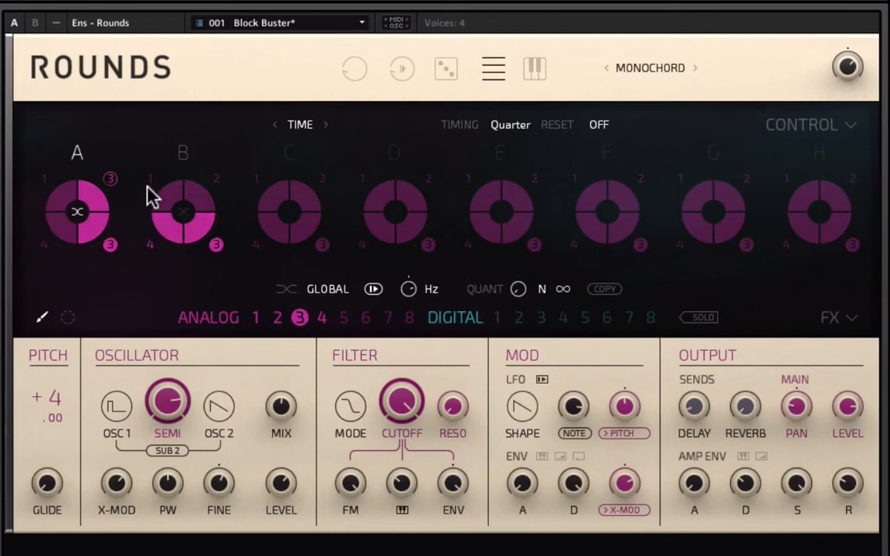
{"action": "left_click", "coordinate": [182, 162]}
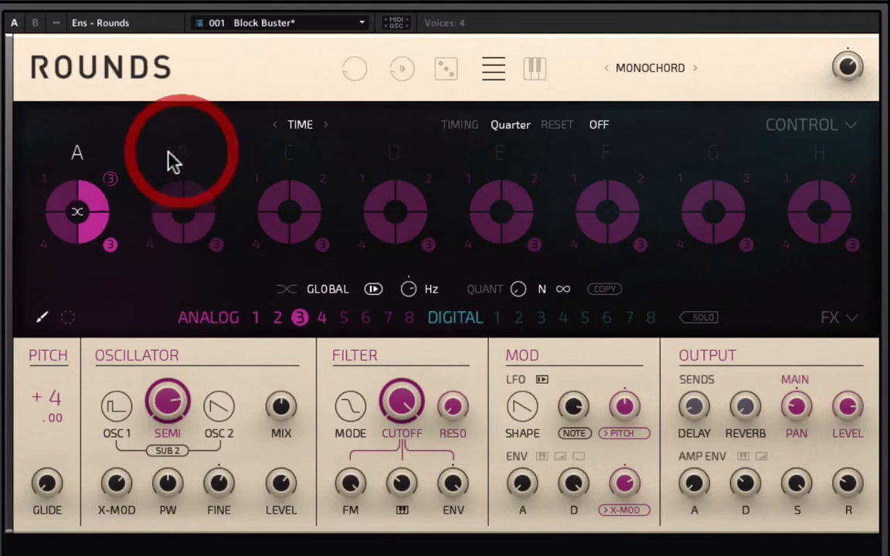
{"action": "left_click", "coordinate": [109, 178]}
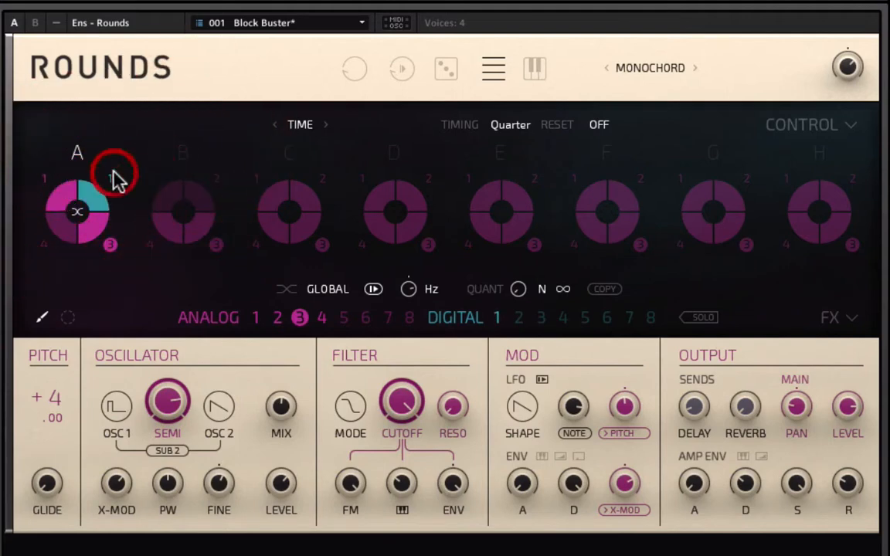
Step: Toggle block A's shuffle, show digital sound 1's panel and solo it
{"action": "left_click", "coordinate": [75, 213]}
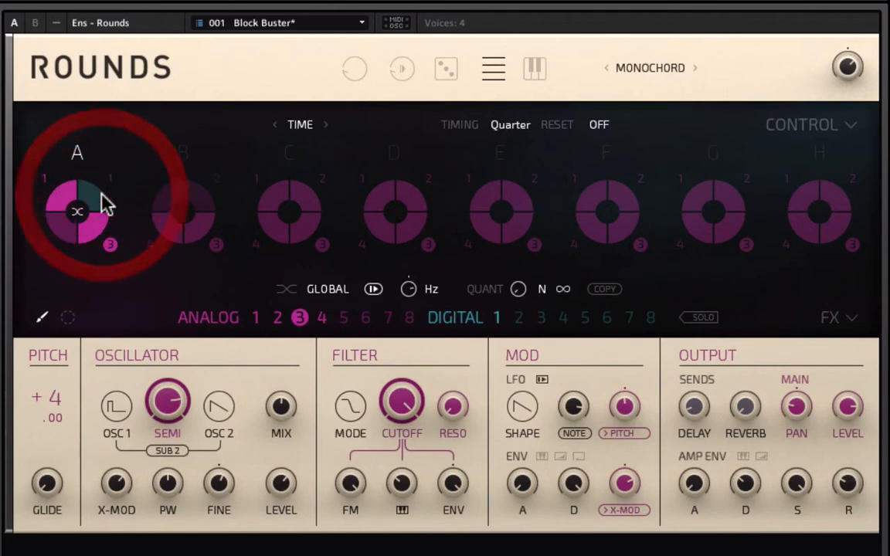
{"action": "left_click", "coordinate": [497, 320]}
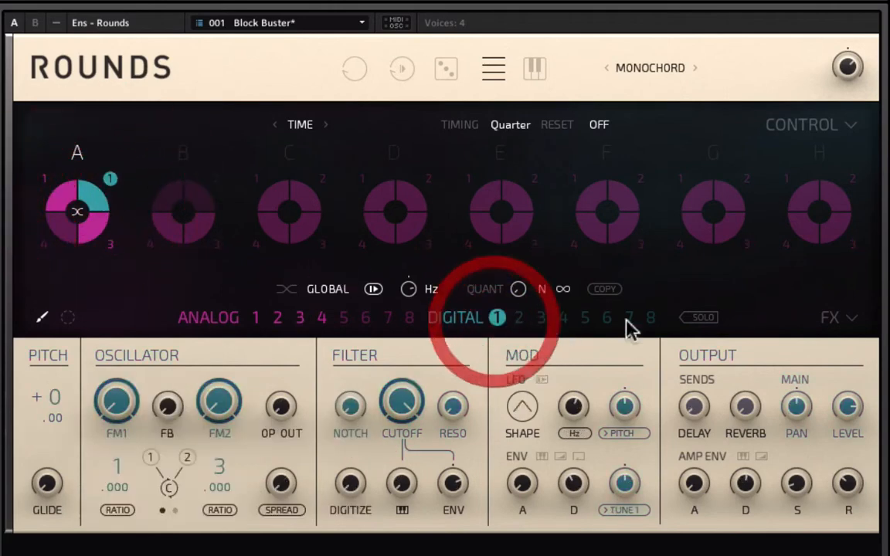
{"action": "left_click", "coordinate": [699, 317]}
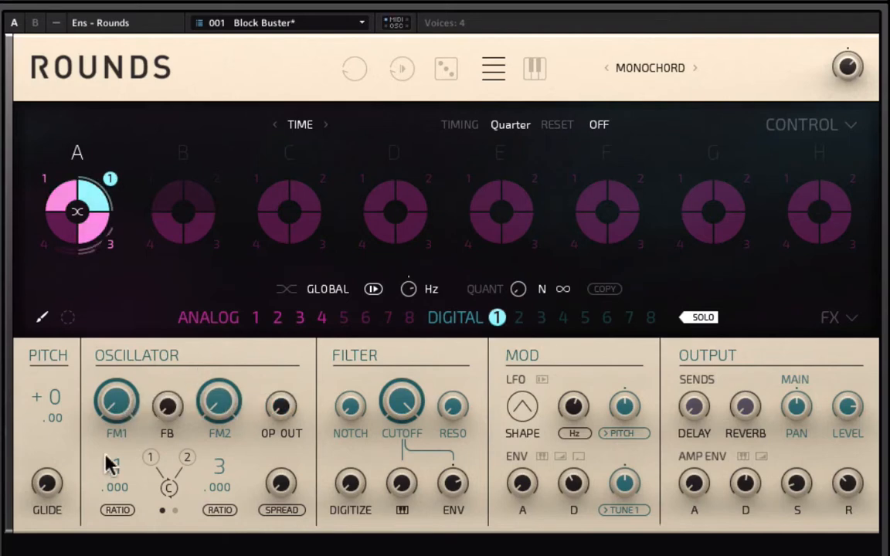
Step: Change FM oscillator and filter settings on the digital sound 1 panel
{"action": "left_click", "coordinate": [127, 349]}
{"action": "left_click", "coordinate": [139, 267]}
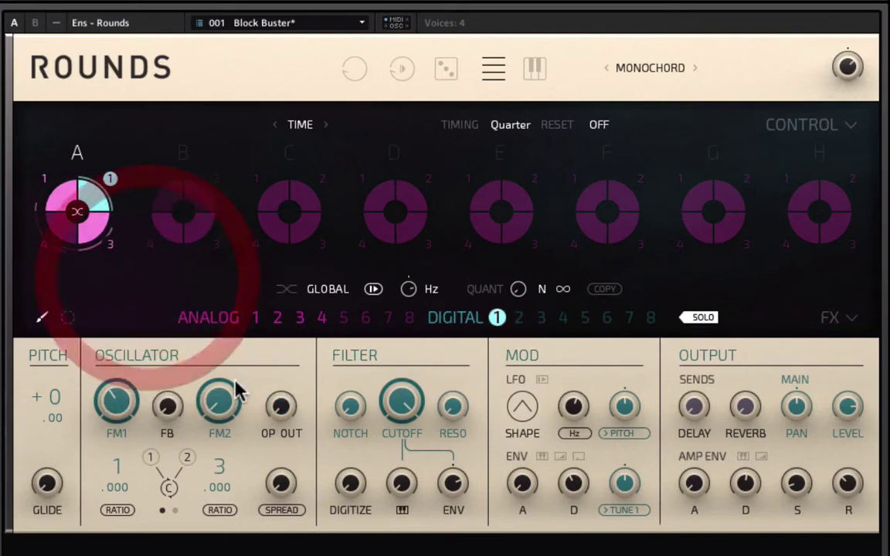
{"action": "left_click", "coordinate": [224, 287]}
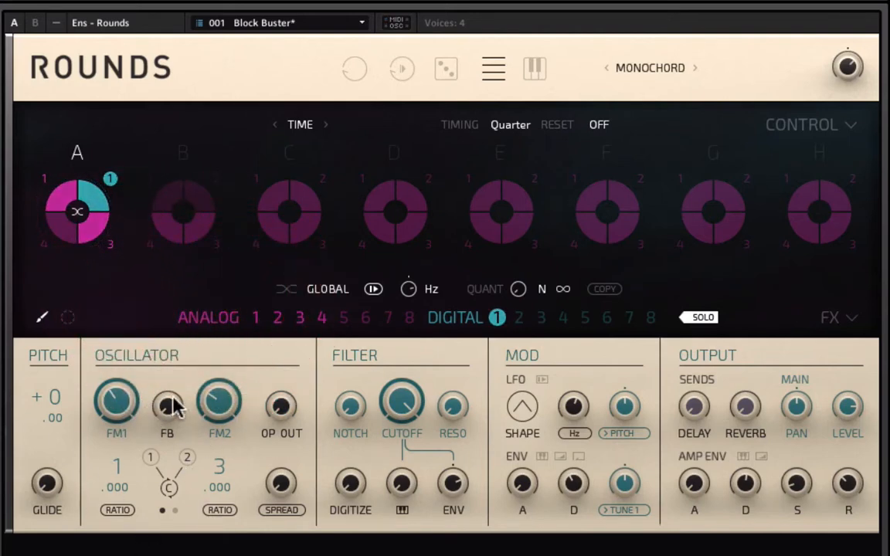
{"action": "left_click", "coordinate": [145, 307]}
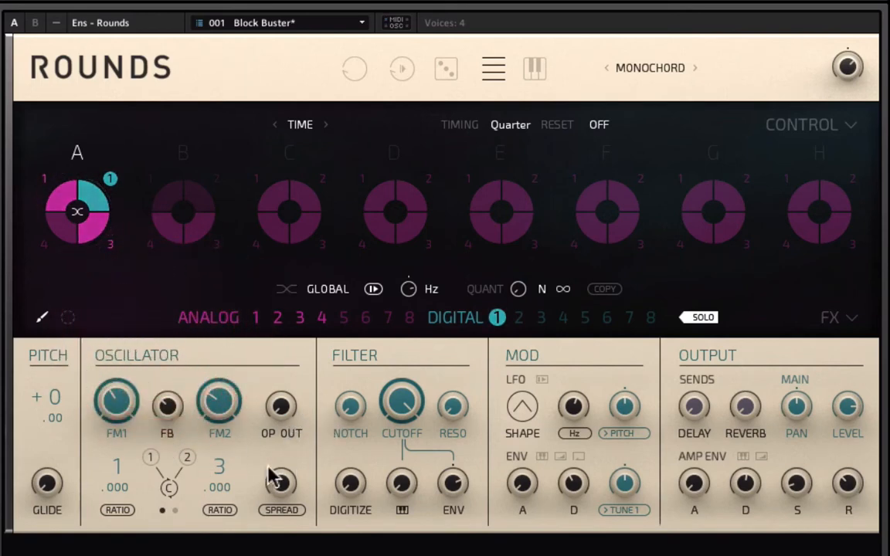
{"action": "left_click", "coordinate": [295, 395]}
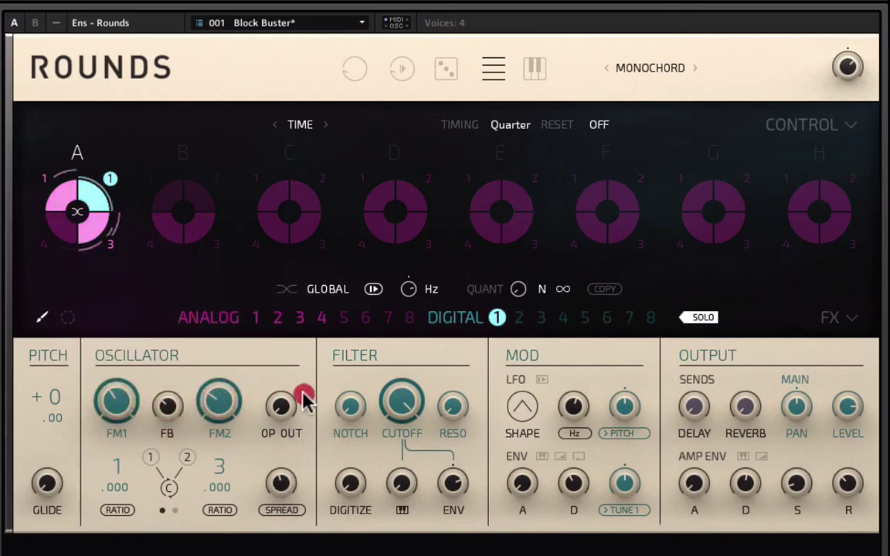
{"action": "left_click", "coordinate": [168, 487]}
{"action": "left_click", "coordinate": [175, 510]}
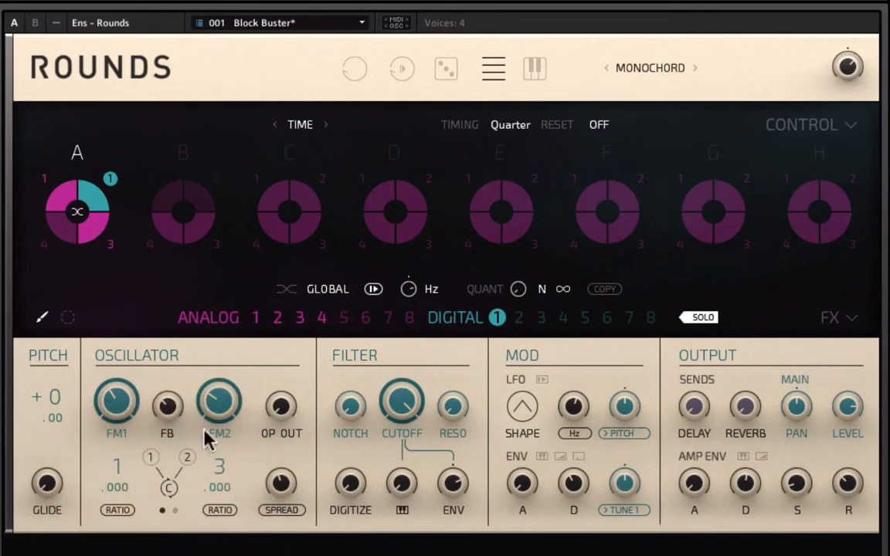
{"action": "left_click", "coordinate": [52, 417]}
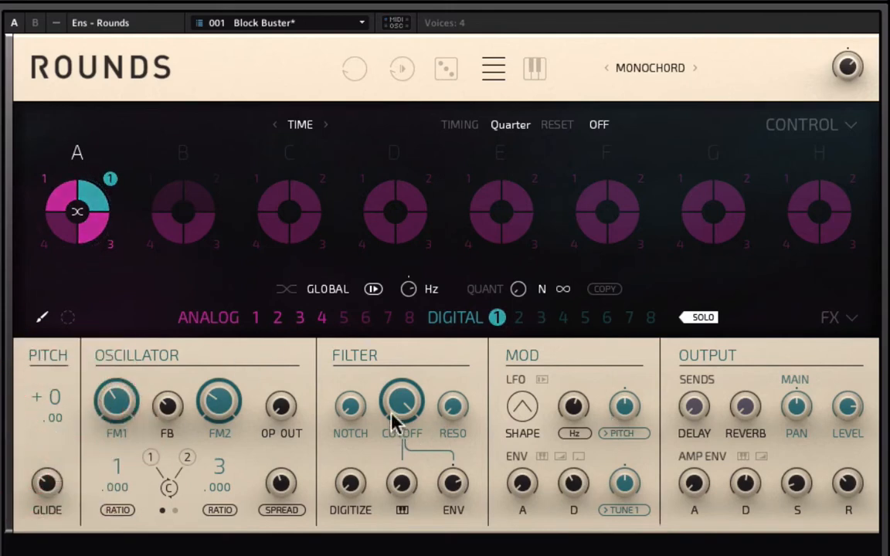
{"action": "left_click", "coordinate": [409, 382]}
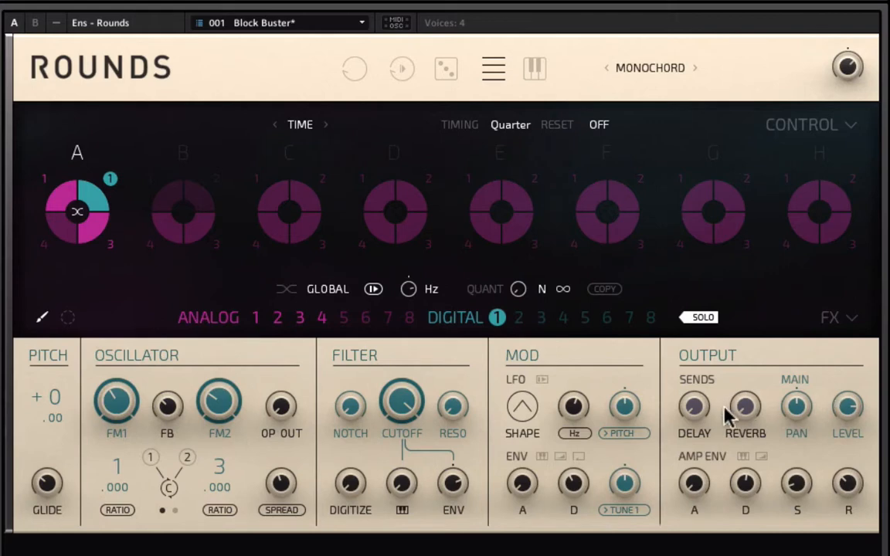
Step: Change options on the right side of the sound panel and switch block B back on
{"action": "left_click", "coordinate": [770, 309]}
{"action": "left_click", "coordinate": [745, 482]}
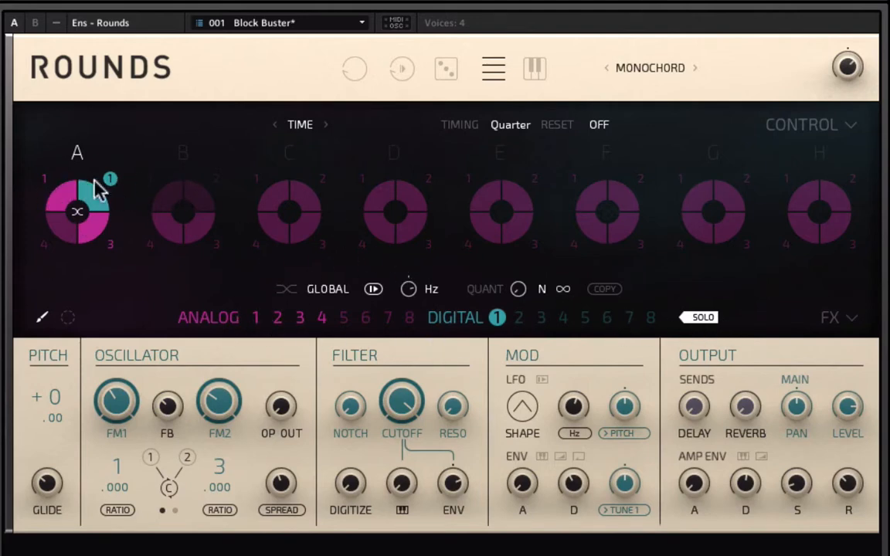
Step: Enable sequencer blocks B through H so all eight play, then un-solo digital sound 1
{"action": "left_click", "coordinate": [183, 147]}
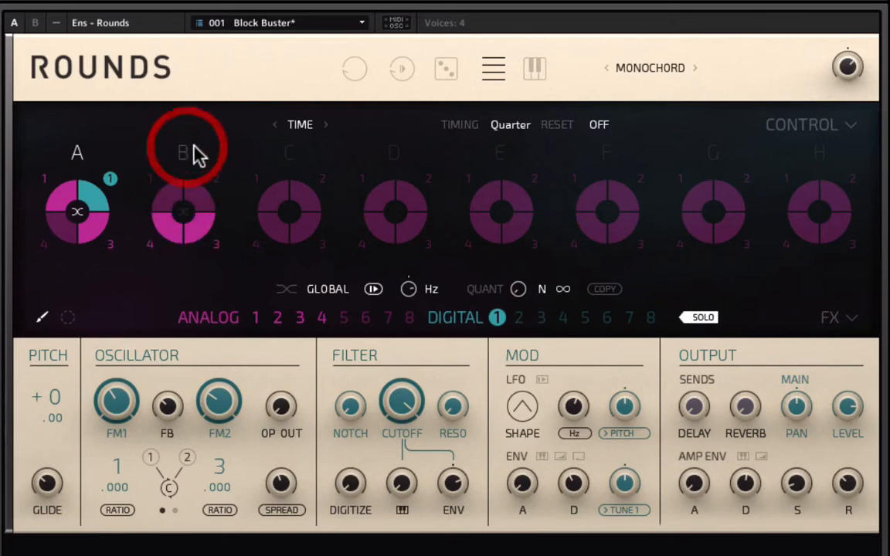
{"action": "left_click", "coordinate": [272, 149]}
{"action": "left_click", "coordinate": [384, 157]}
{"action": "left_click", "coordinate": [498, 159]}
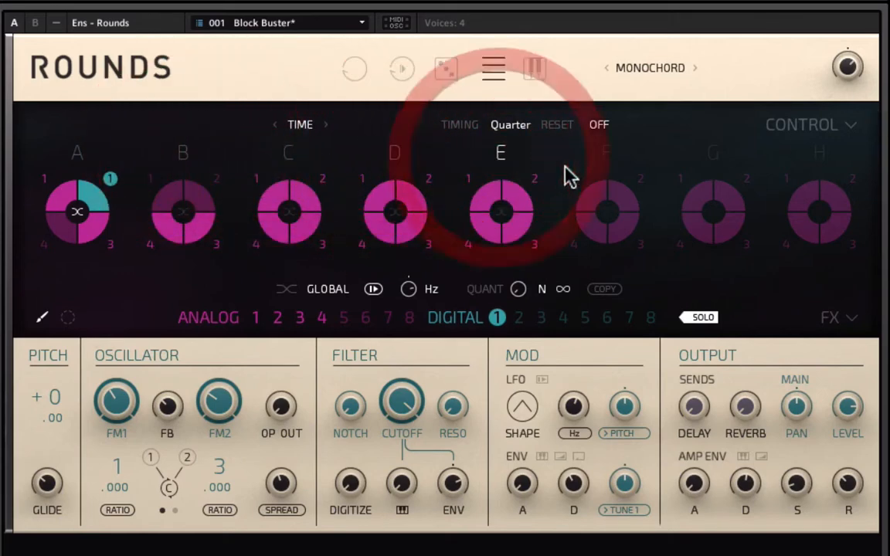
{"action": "left_click", "coordinate": [603, 153]}
{"action": "left_click", "coordinate": [713, 155]}
{"action": "left_click", "coordinate": [817, 159]}
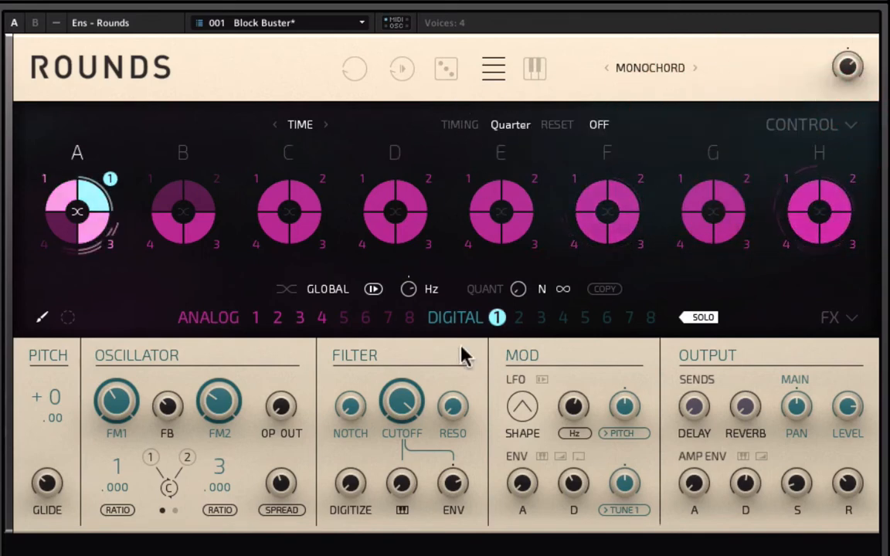
{"action": "left_click", "coordinate": [705, 320]}
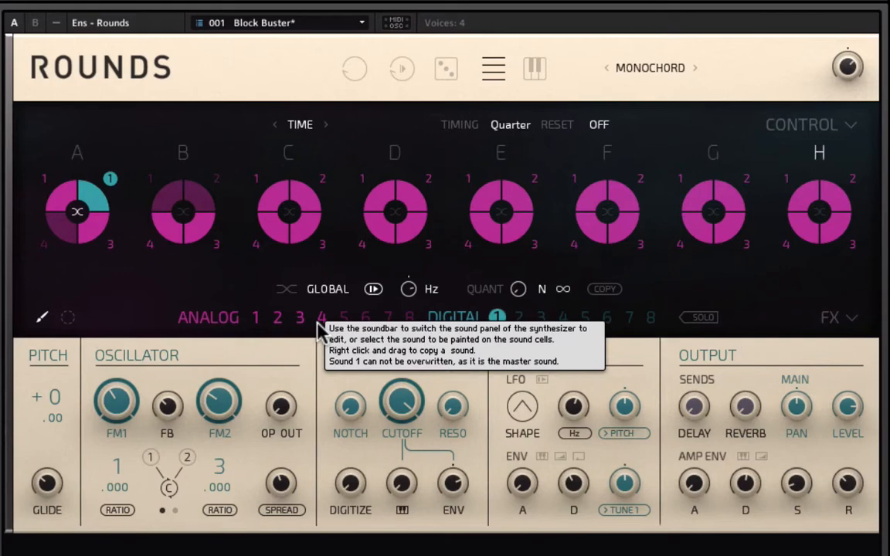
Step: Load the Soundscapes preset 4:1 Dawn Of Rounds from the snapshot list
{"action": "left_click", "coordinate": [228, 20]}
{"action": "mouse_move", "coordinate": [255, 44]}
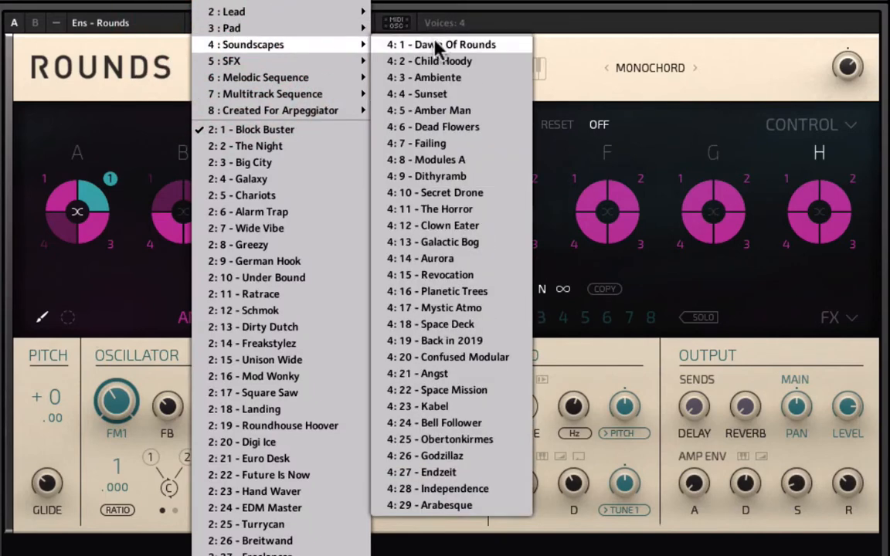
{"action": "left_click", "coordinate": [447, 45]}
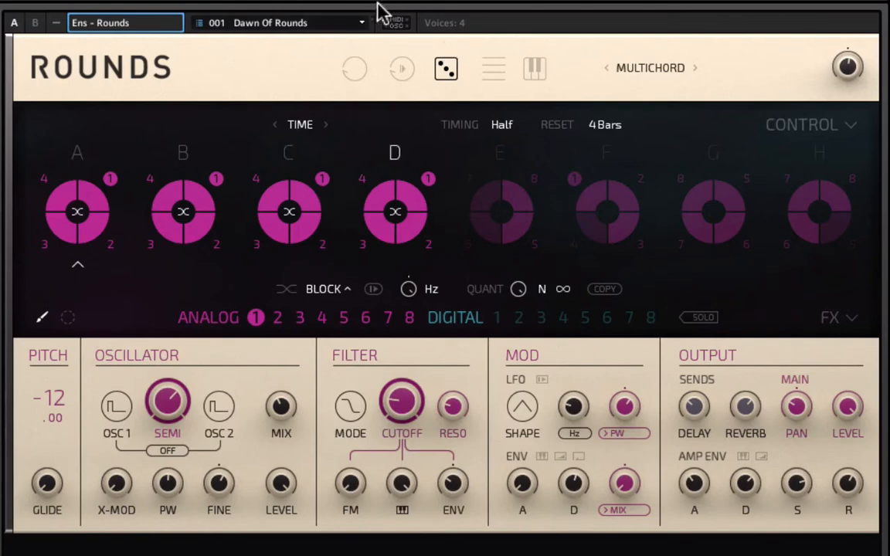
Step: Load the Block Buster preset, then the Commerce Look preset, from the snapshot list
{"action": "left_click", "coordinate": [265, 20]}
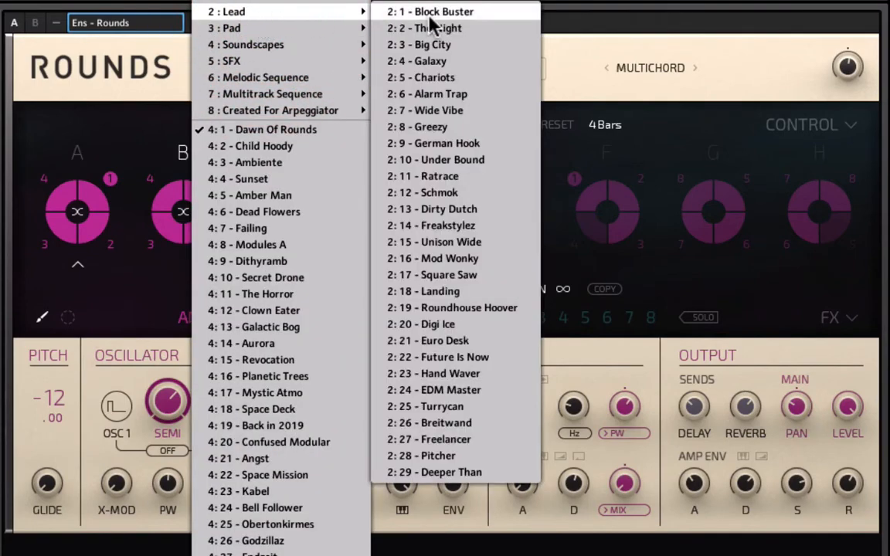
{"action": "left_click", "coordinate": [430, 13]}
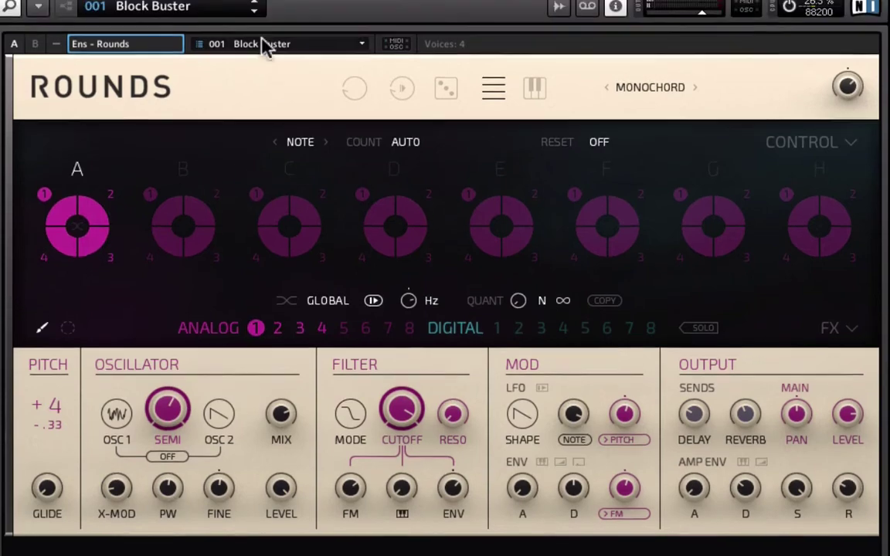
{"action": "left_click", "coordinate": [265, 46]}
{"action": "mouse_move", "coordinate": [225, 30]}
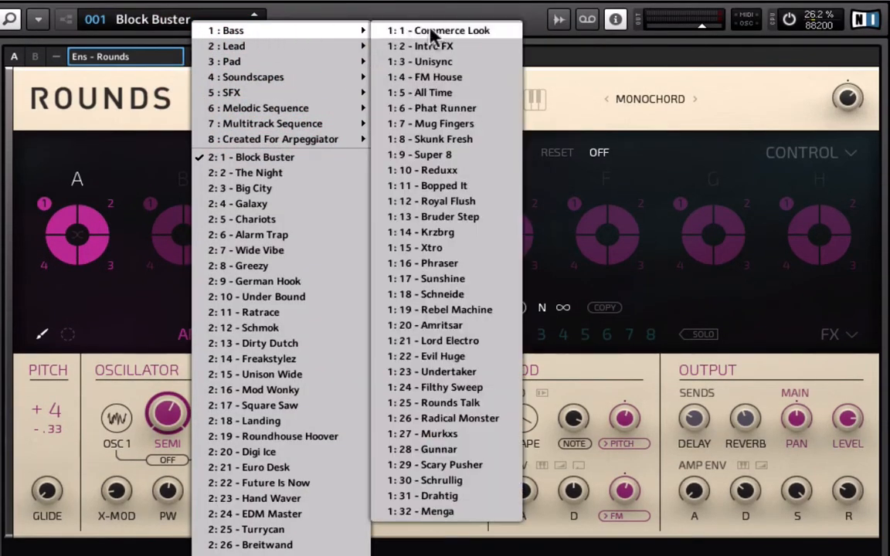
{"action": "left_click", "coordinate": [438, 32]}
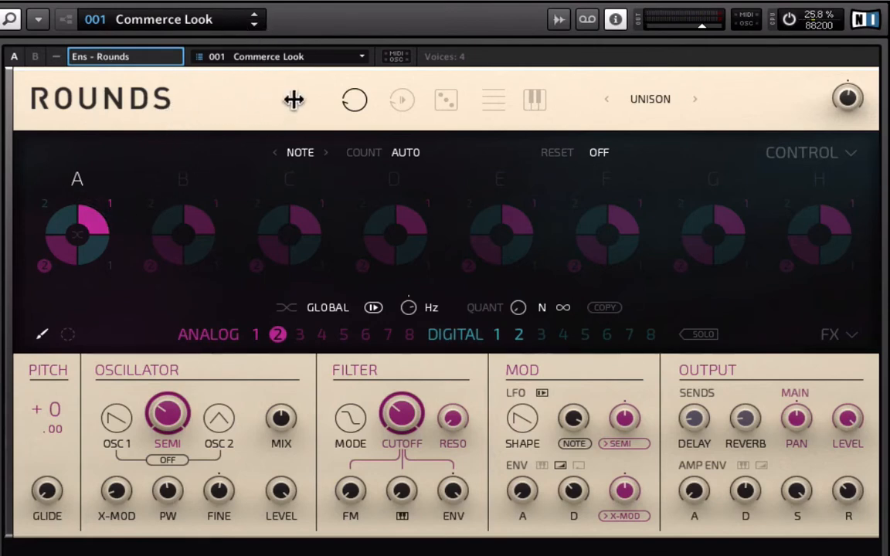
Step: Step forward through Intro FX and All Time to 006 Phat Runner, leaving the snapshot list open
{"action": "left_click", "coordinate": [253, 26]}
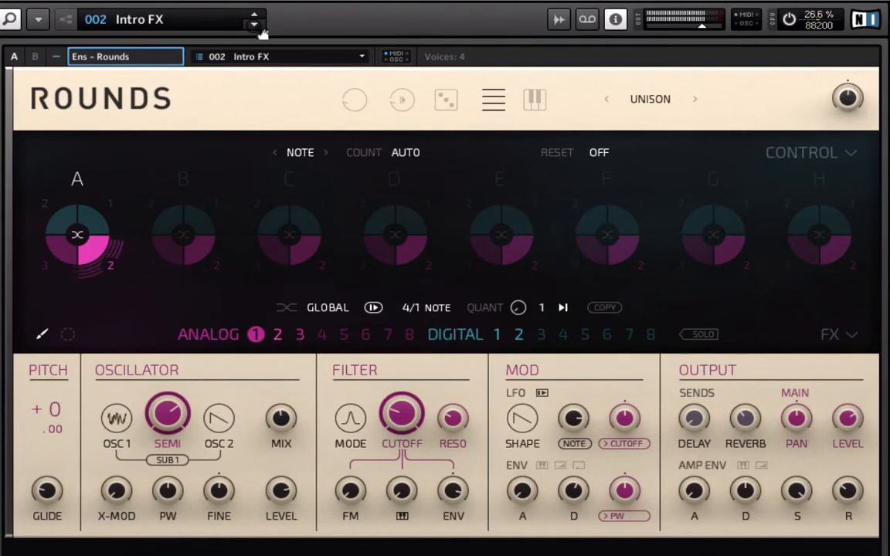
{"action": "left_click", "coordinate": [260, 29]}
{"action": "left_click", "coordinate": [259, 29]}
{"action": "left_click", "coordinate": [260, 30]}
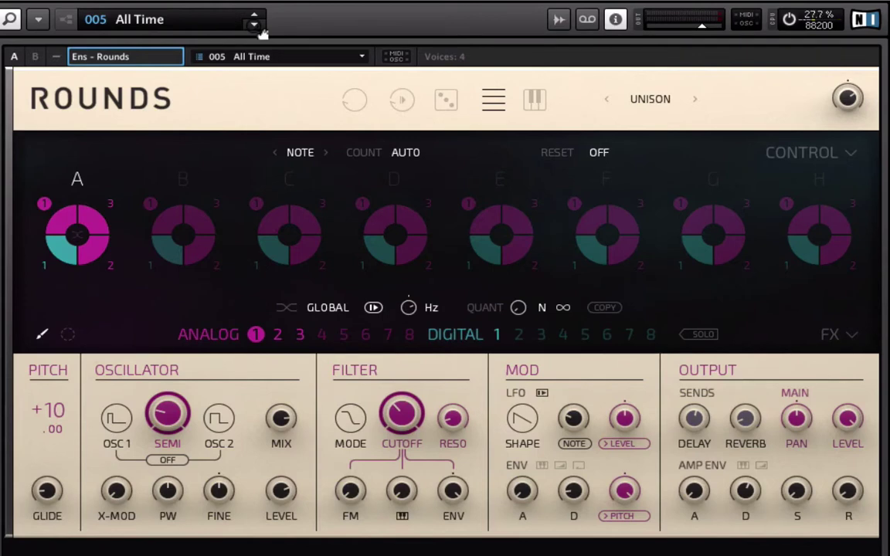
{"action": "left_click", "coordinate": [259, 29]}
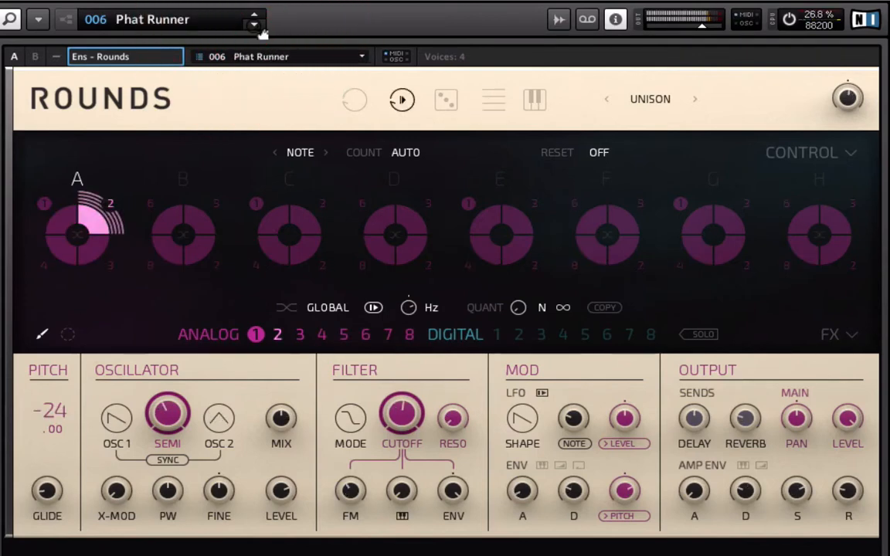
{"action": "left_click", "coordinate": [202, 23]}
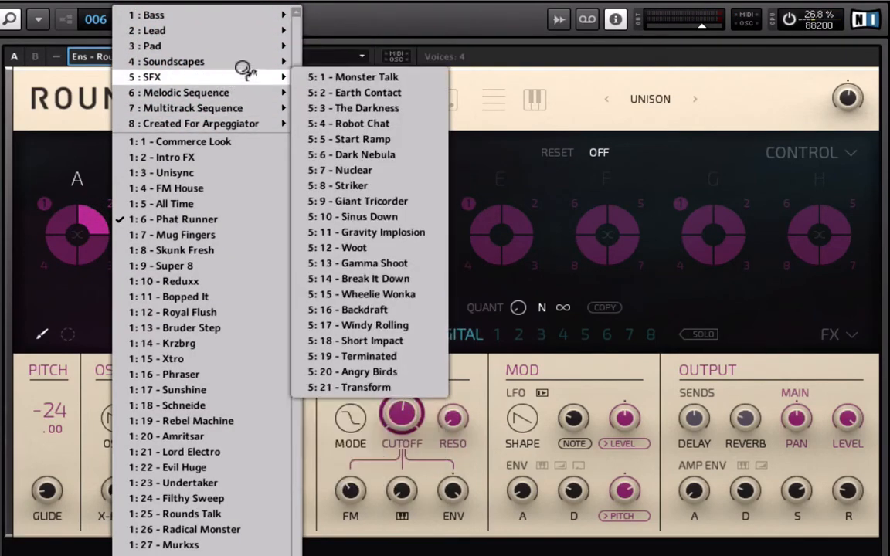
Step: Switch Phat Runner's sequencer to the other playback mode and cycle its voicing to MULTICHORD
{"action": "mouse_move", "coordinate": [174, 62]}
{"action": "left_click", "coordinate": [386, 29]}
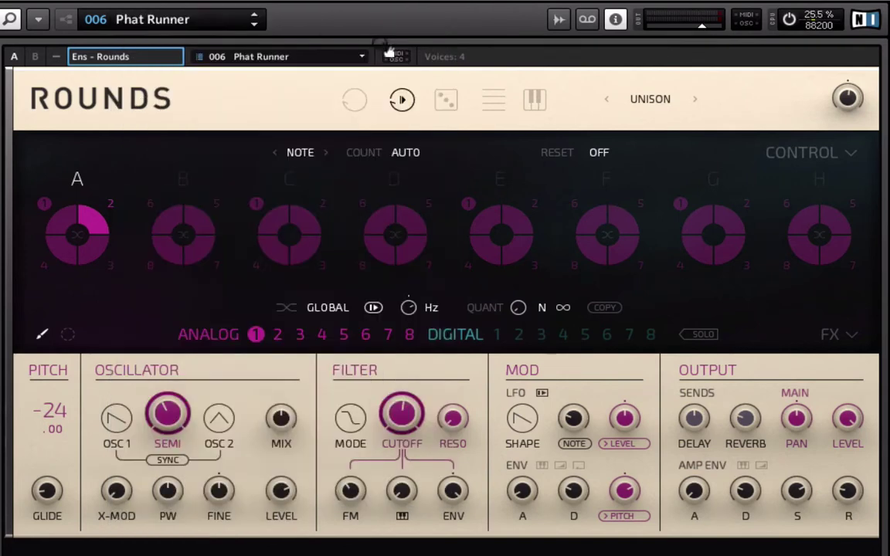
{"action": "left_click", "coordinate": [357, 104]}
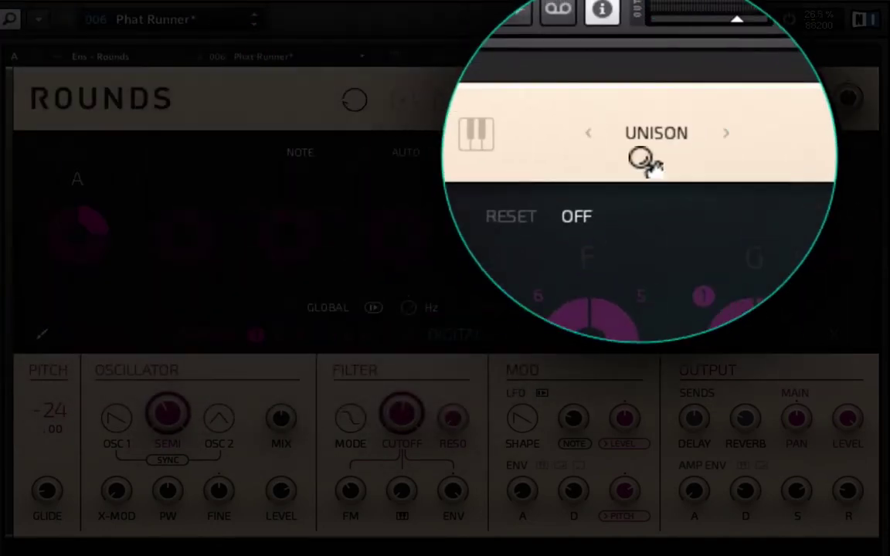
{"action": "left_click", "coordinate": [667, 102]}
{"action": "left_click", "coordinate": [669, 102]}
{"action": "left_click", "coordinate": [668, 156]}
{"action": "left_click", "coordinate": [668, 157]}
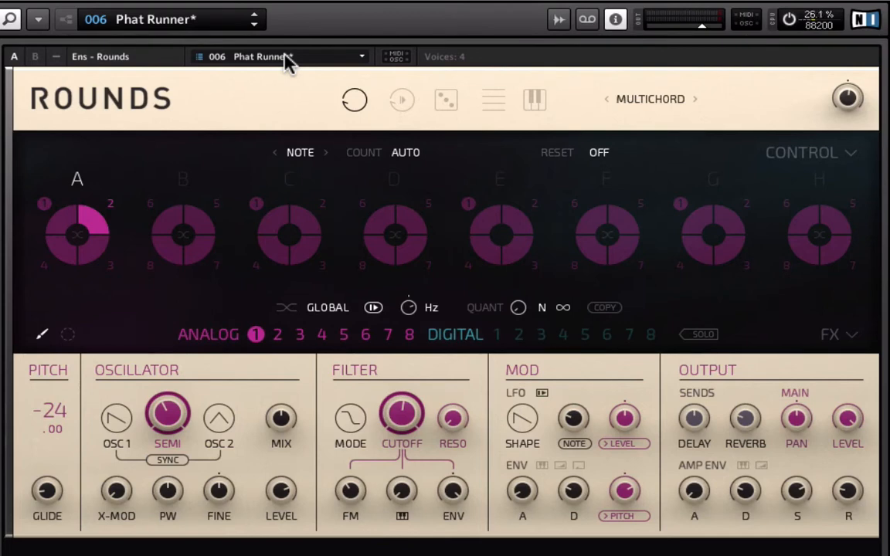
Step: Load the Pad preset 3:1 Lost, then step through Gravitas to Rolling Boards
{"action": "left_click", "coordinate": [149, 19]}
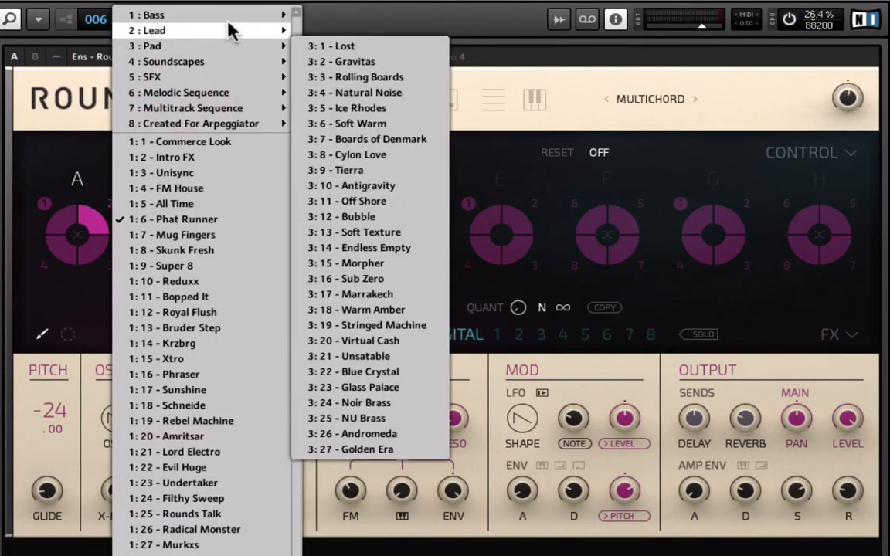
{"action": "mouse_move", "coordinate": [145, 45]}
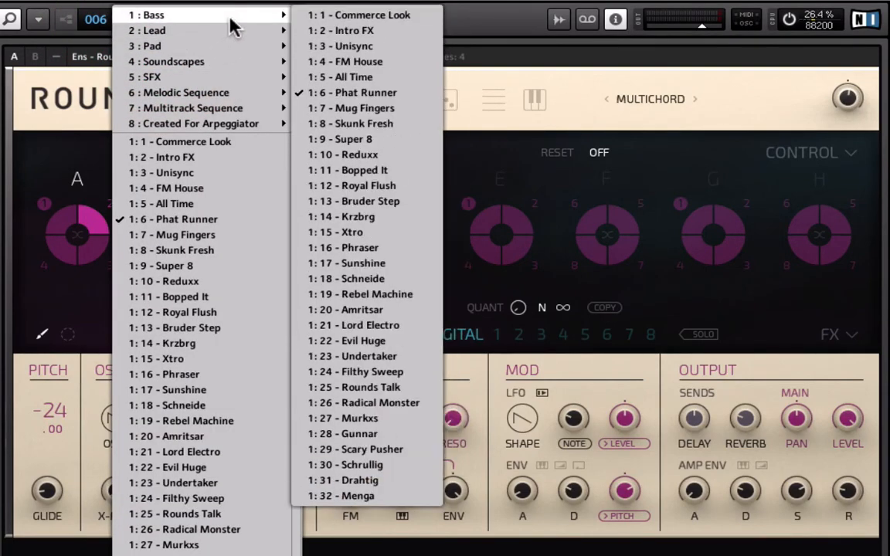
{"action": "mouse_move", "coordinate": [200, 45]}
{"action": "left_click", "coordinate": [224, 46]}
{"action": "left_click", "coordinate": [330, 47]}
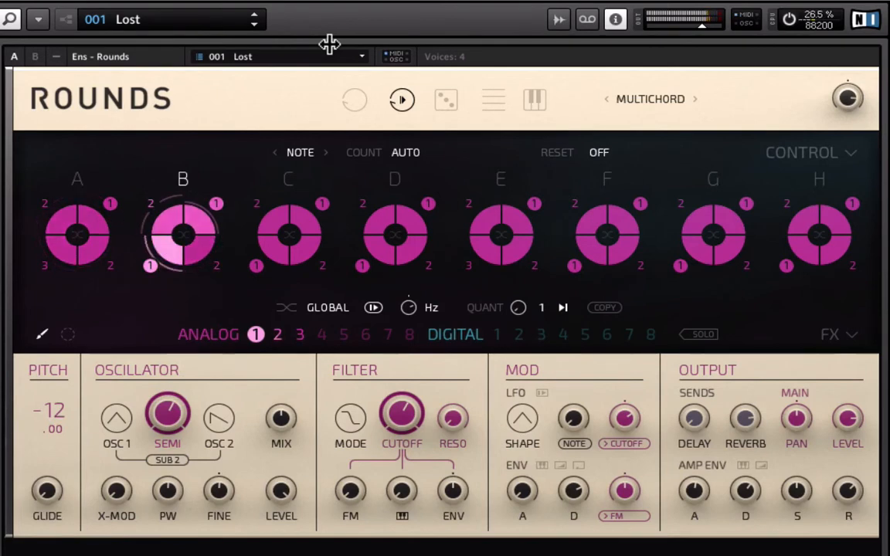
{"action": "left_click", "coordinate": [255, 25]}
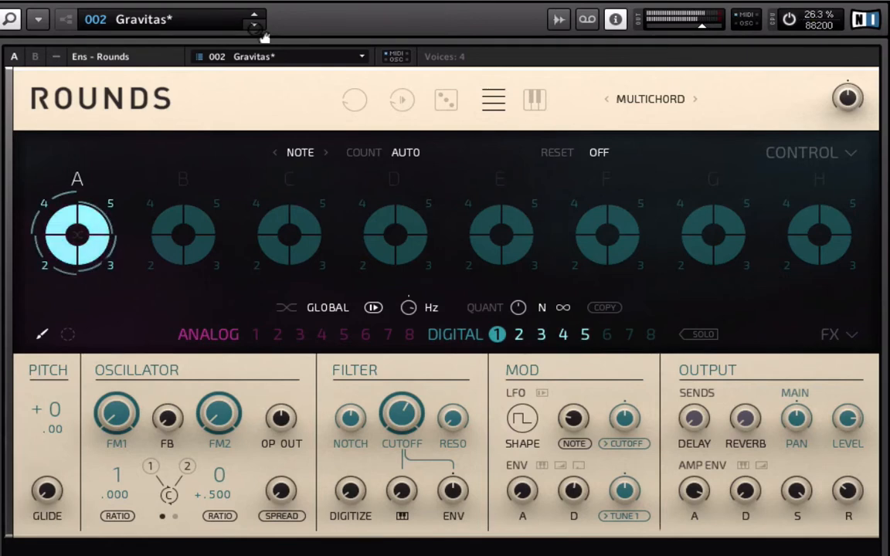
{"action": "left_click", "coordinate": [254, 26]}
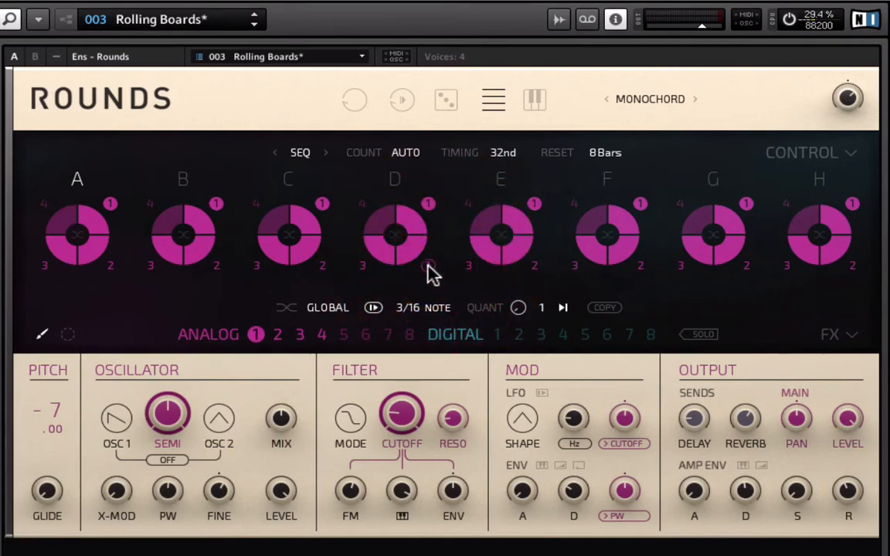
Step: Set block D's top-left cell to analog sound 3 and switch morphing from GLOBAL to BLOCK
{"action": "left_click", "coordinate": [370, 212]}
{"action": "left_click", "coordinate": [368, 209]}
{"action": "left_click", "coordinate": [300, 334]}
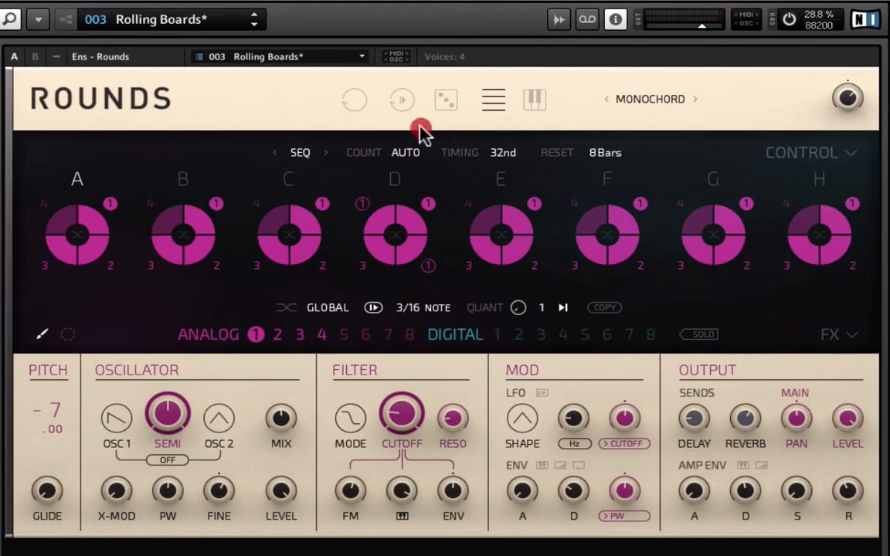
{"action": "left_click", "coordinate": [363, 207]}
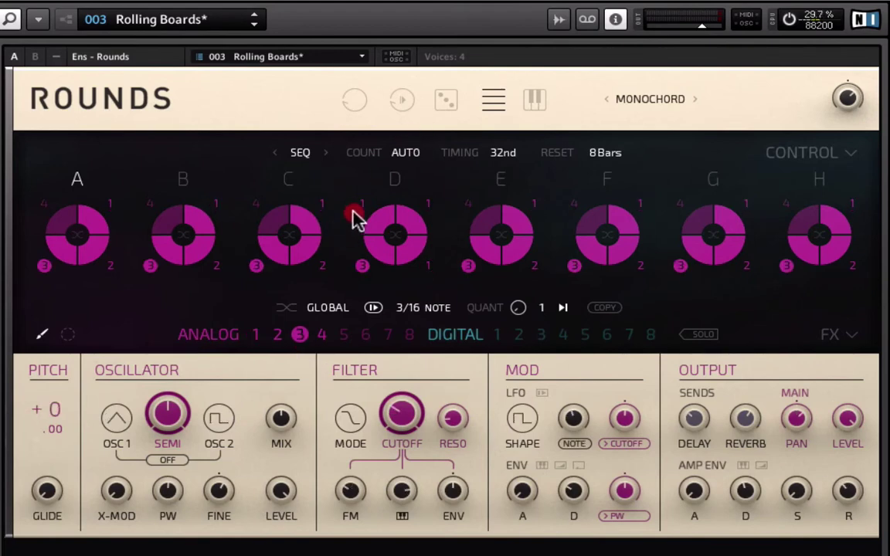
{"action": "left_click", "coordinate": [337, 308]}
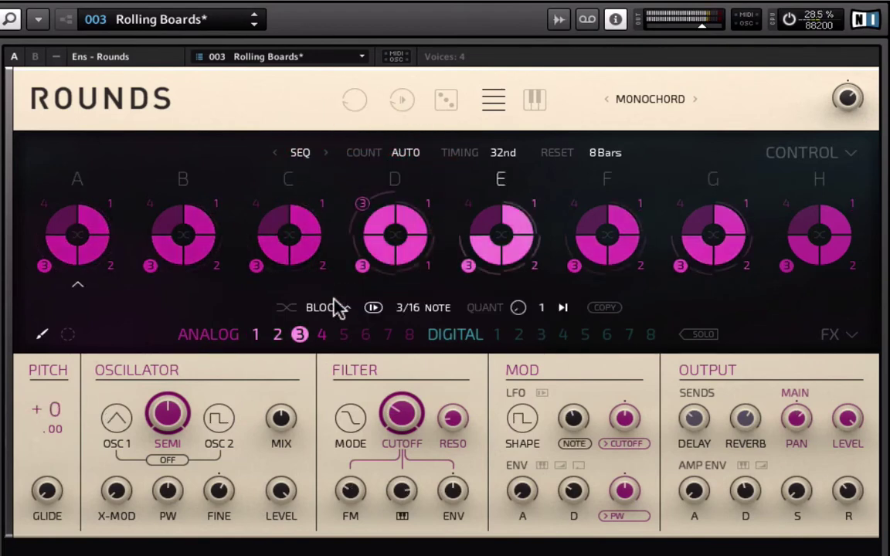
Step: Switch off every cell of blocks D, F and B so only A, C, E, G and H play
{"action": "left_click", "coordinate": [380, 219]}
{"action": "left_click", "coordinate": [414, 255]}
{"action": "left_click", "coordinate": [382, 261]}
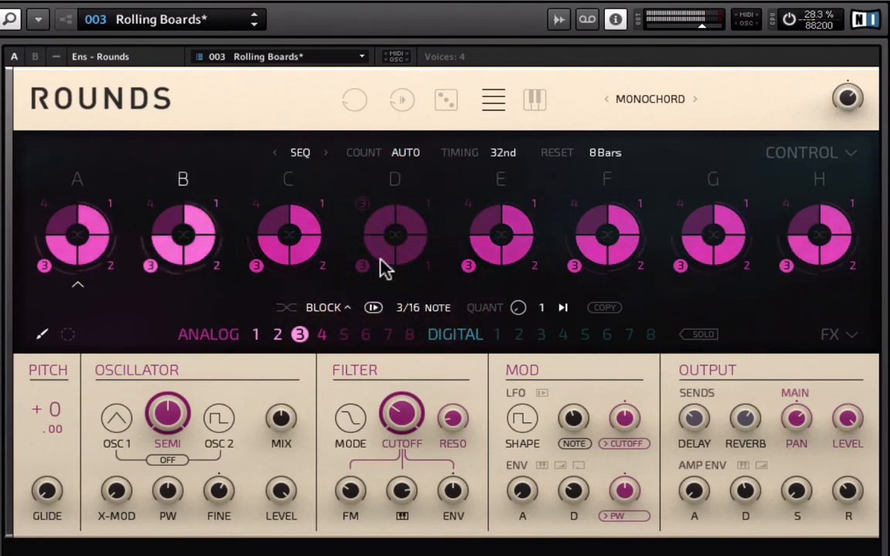
{"action": "left_click", "coordinate": [591, 262]}
{"action": "left_click", "coordinate": [622, 251]}
{"action": "left_click", "coordinate": [624, 221]}
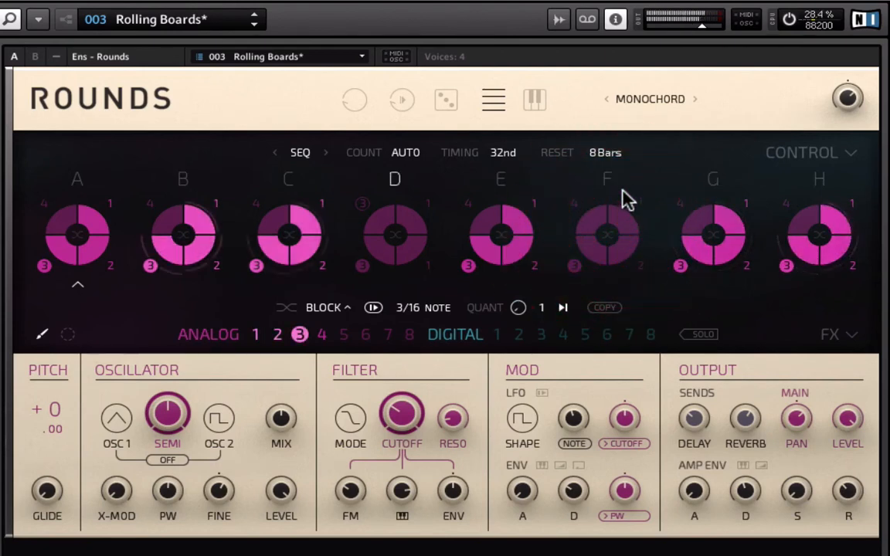
{"action": "left_click", "coordinate": [186, 225]}
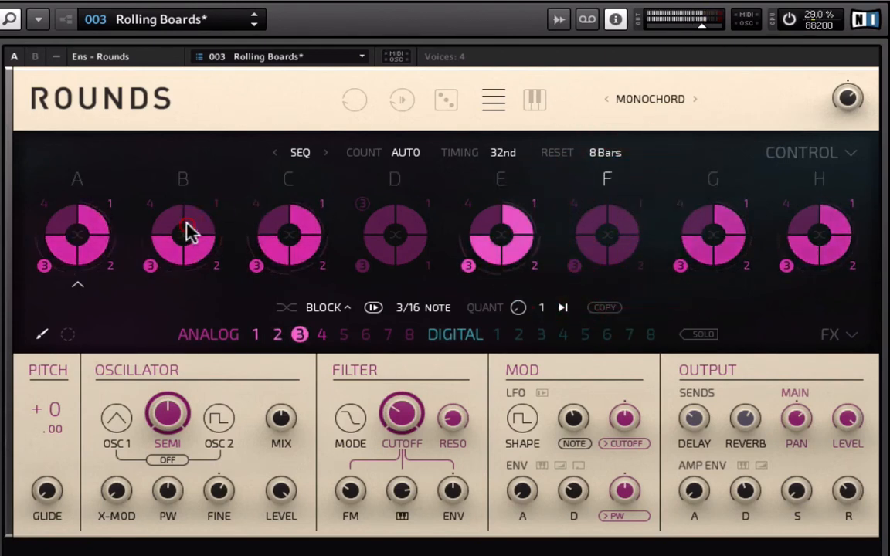
{"action": "left_click", "coordinate": [200, 248]}
{"action": "left_click", "coordinate": [163, 252]}
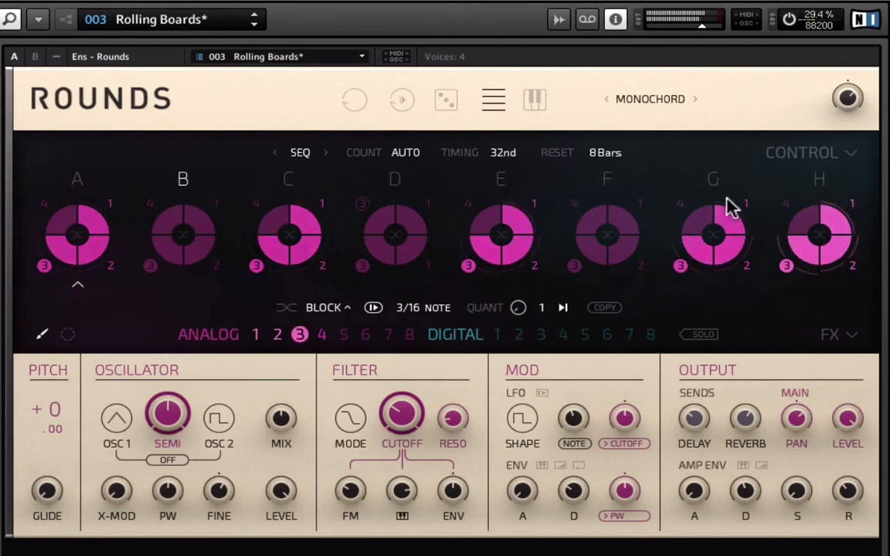
{"action": "left_click", "coordinate": [503, 154]}
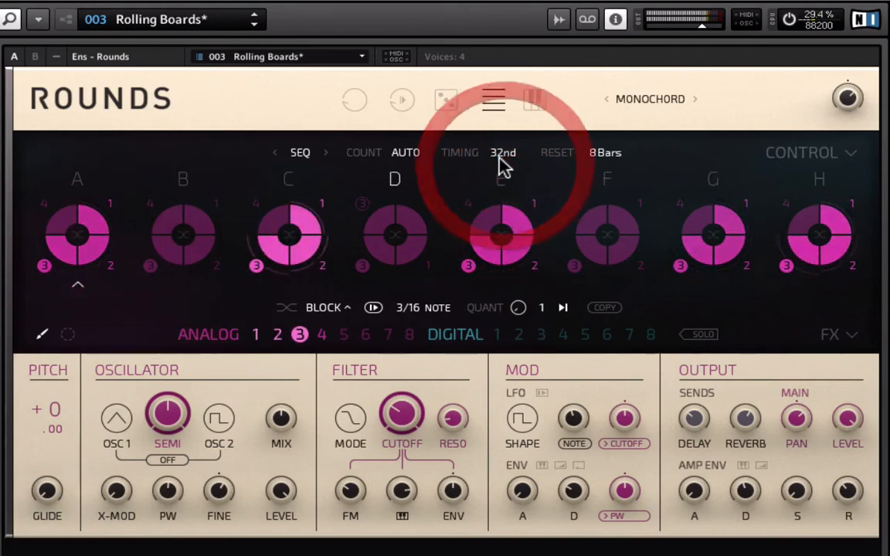
Step: Set the sequencer timing to 16th, turn on morphing for block C, and reactivate blocks D and F
{"action": "left_click_drag", "start_coordinate": [500, 163], "coordinate": [502, 210]}
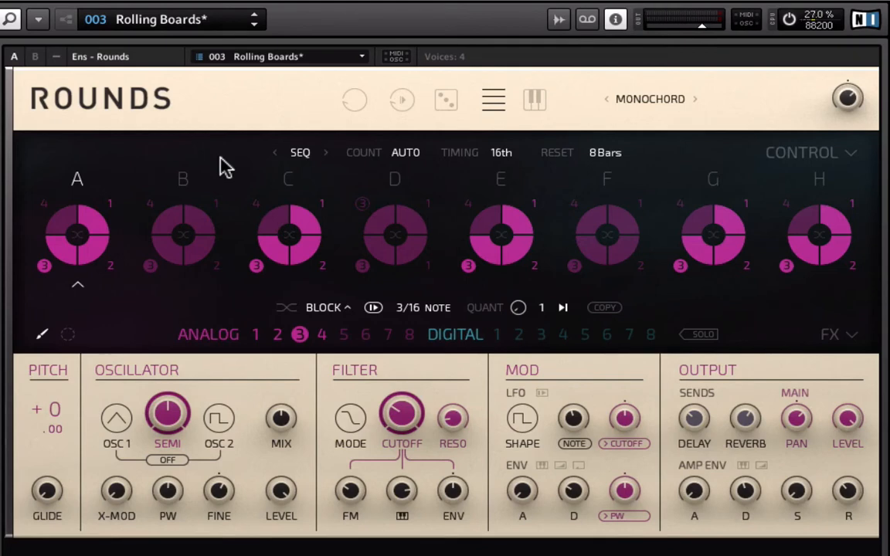
{"action": "left_click", "coordinate": [286, 233]}
{"action": "left_click", "coordinate": [182, 181]}
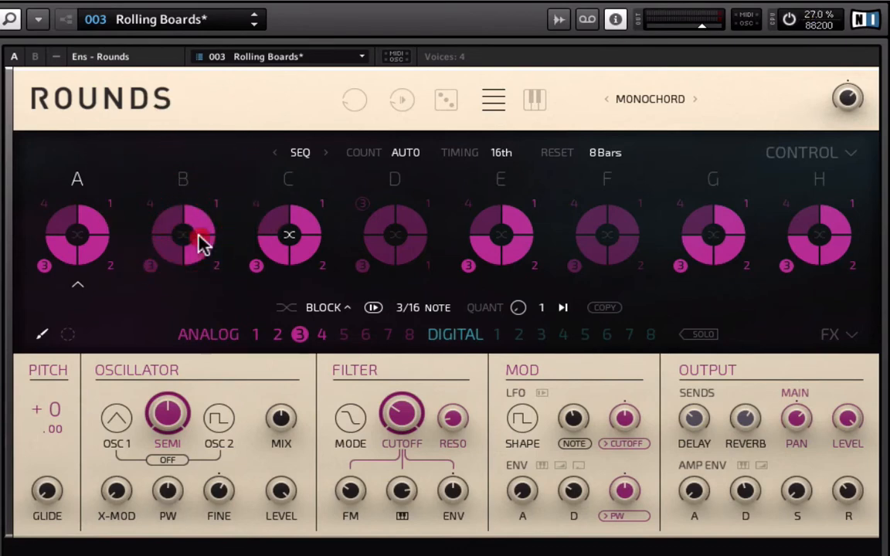
{"action": "left_click", "coordinate": [414, 229]}
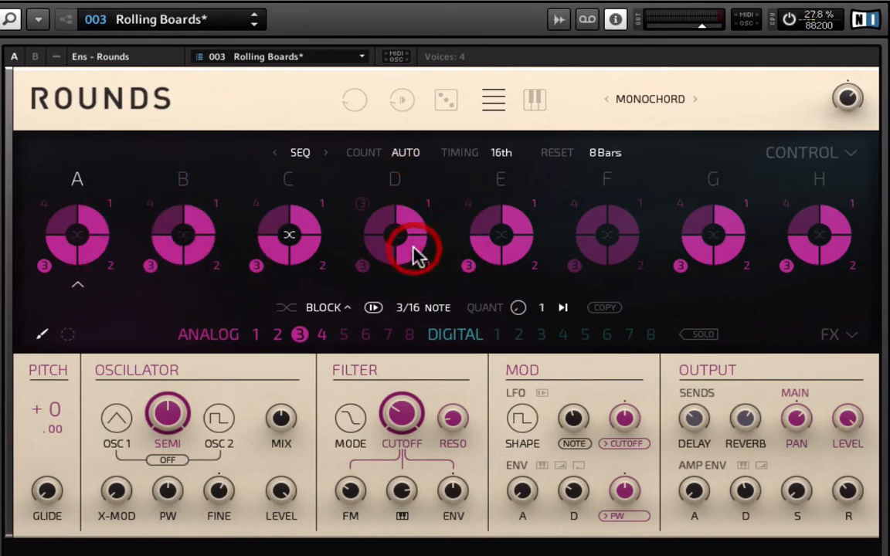
{"action": "left_click", "coordinate": [625, 228]}
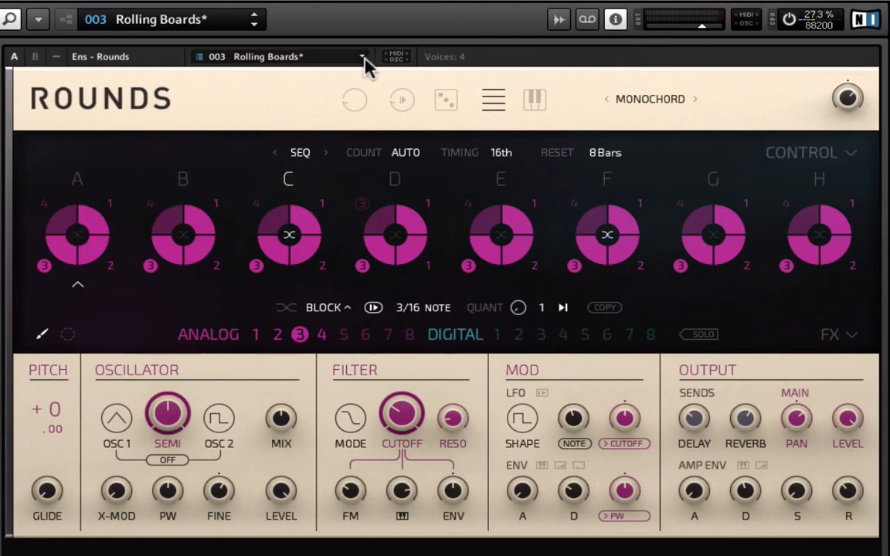
Step: Step to the Natural Noise preset, change a cell in block A, and set its voicing to UNISON
{"action": "left_click", "coordinate": [260, 27]}
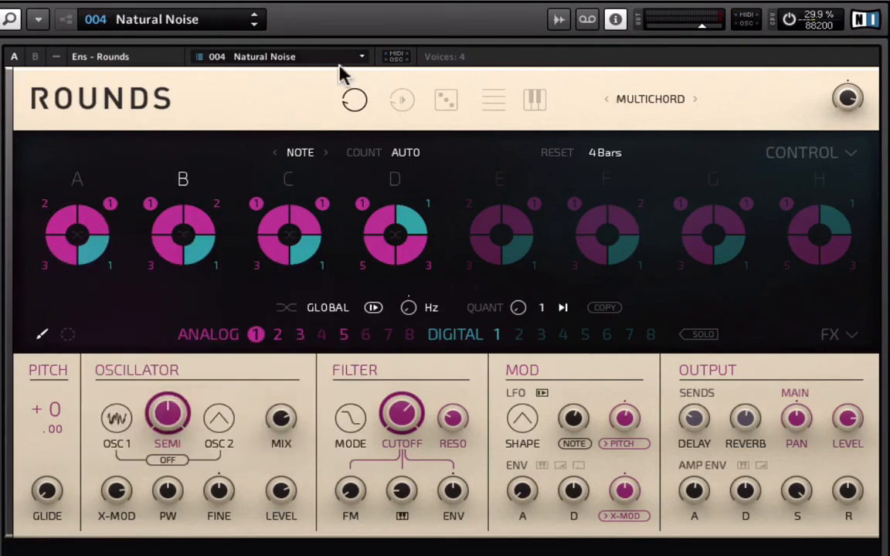
{"action": "left_click", "coordinate": [77, 243]}
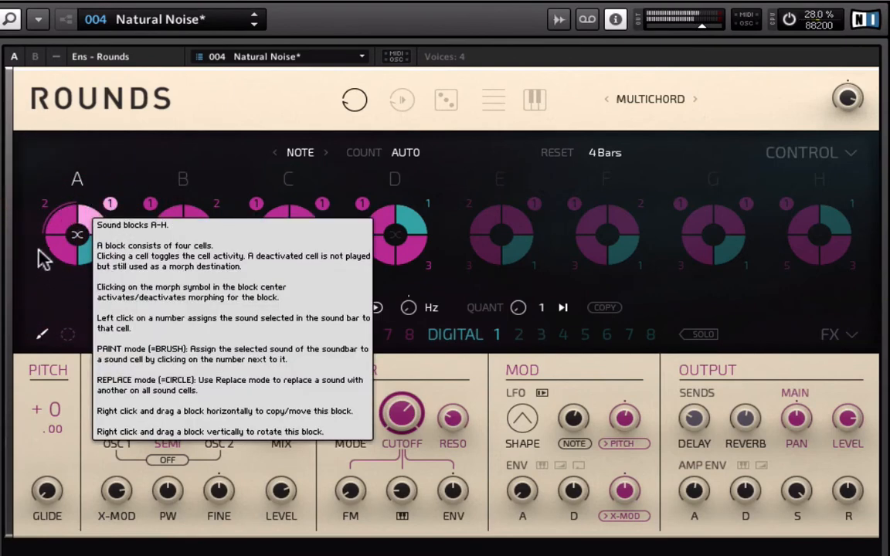
{"action": "left_click", "coordinate": [653, 104]}
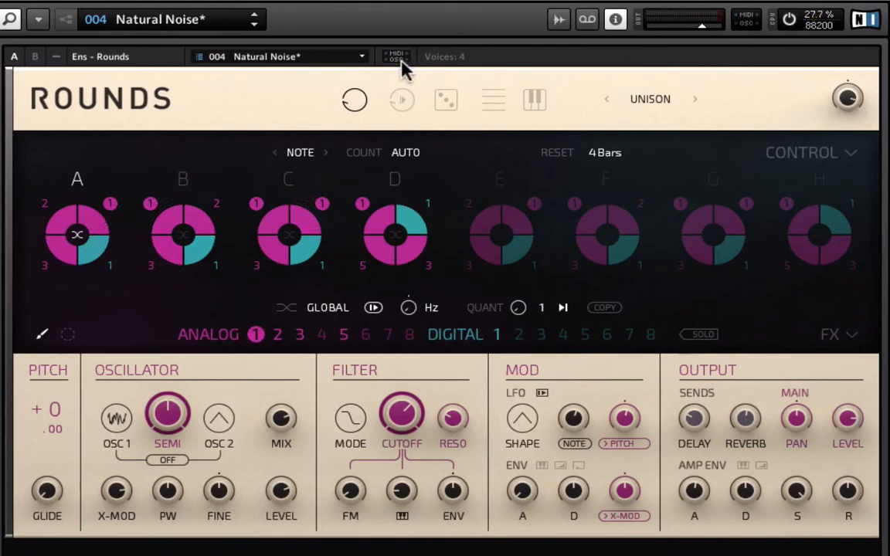
Step: Step to Ice Rhodes, edit block A's cells with morphing on, then step past Soft Warm to Boards of Denmark
{"action": "left_click", "coordinate": [254, 24]}
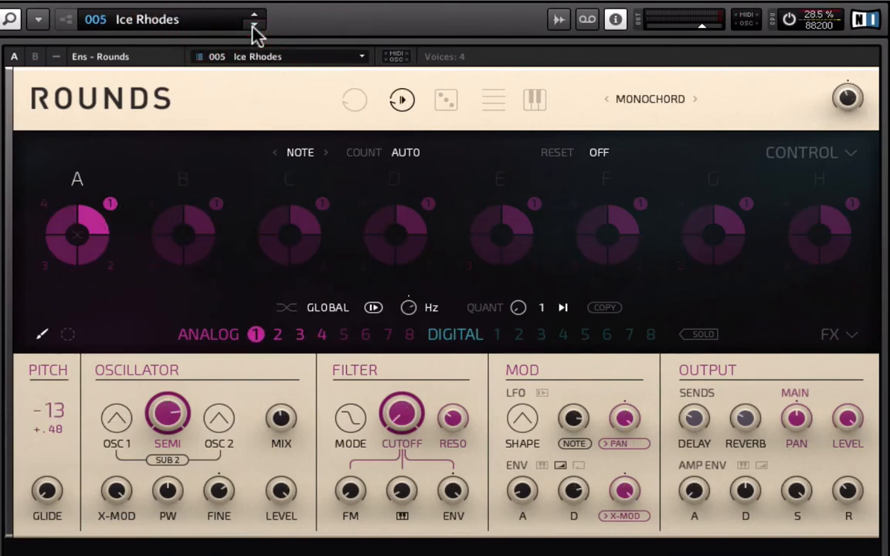
{"action": "left_click", "coordinate": [86, 238]}
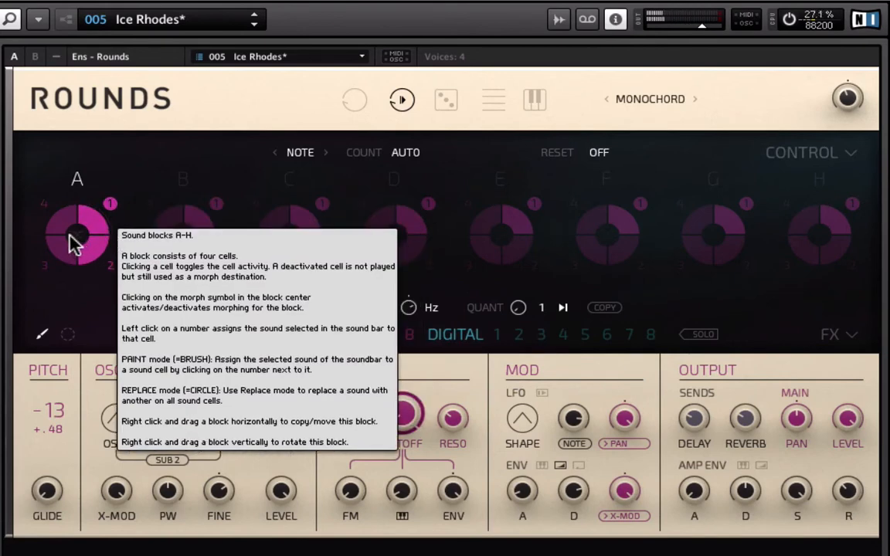
{"action": "left_click", "coordinate": [76, 236]}
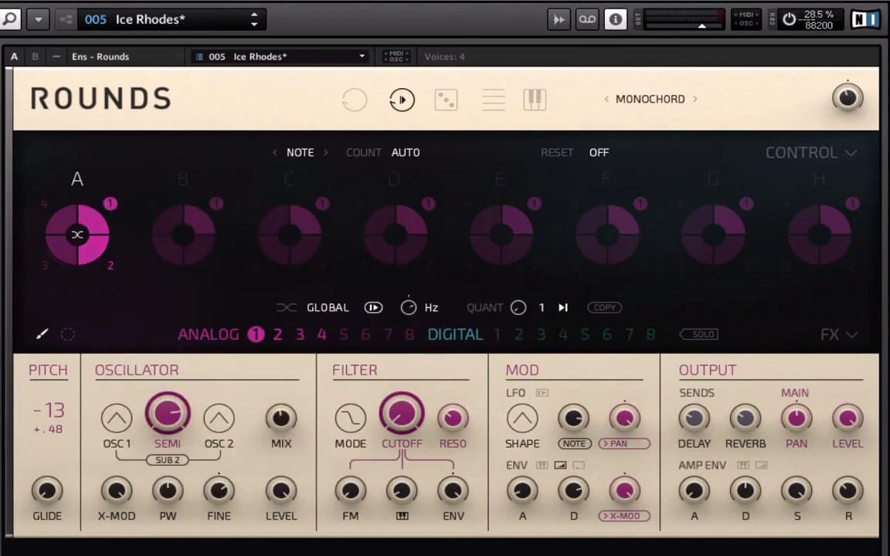
{"action": "left_click", "coordinate": [261, 31]}
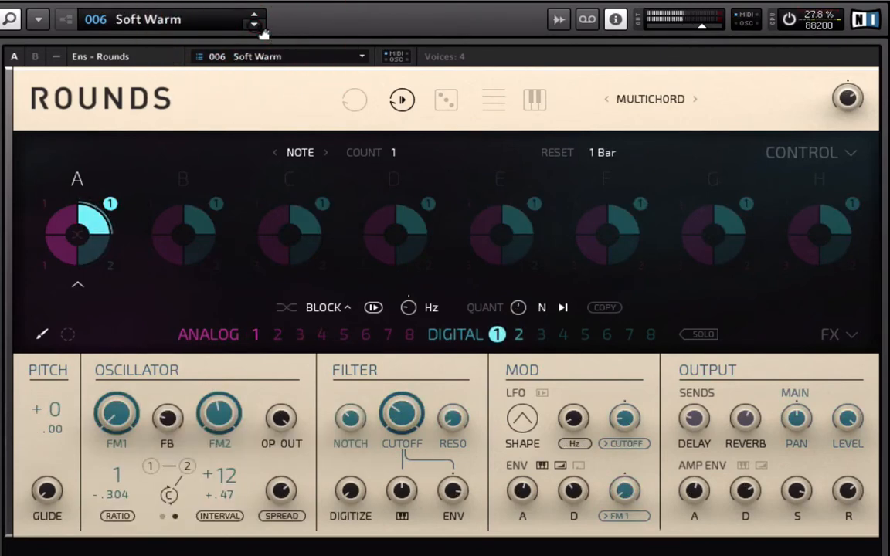
{"action": "left_click", "coordinate": [254, 24]}
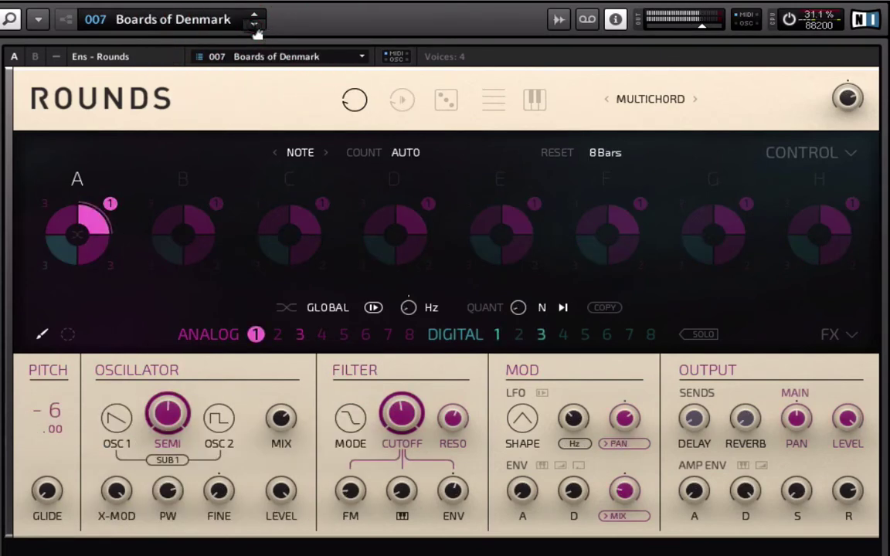
Step: Load the SFX preset Monster Talk and step through Earth Contact, The Darkness and Robot Chat
{"action": "left_click", "coordinate": [165, 25]}
{"action": "mouse_move", "coordinate": [151, 102]}
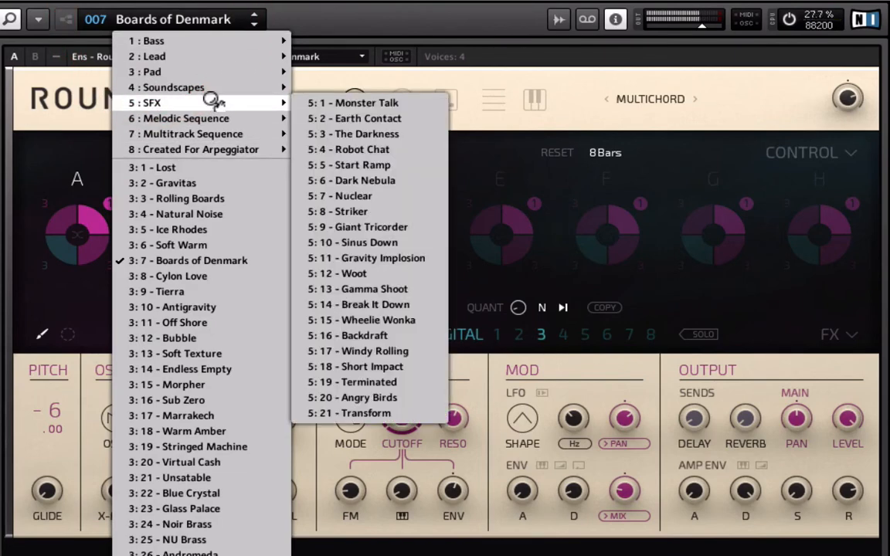
{"action": "left_click", "coordinate": [326, 104]}
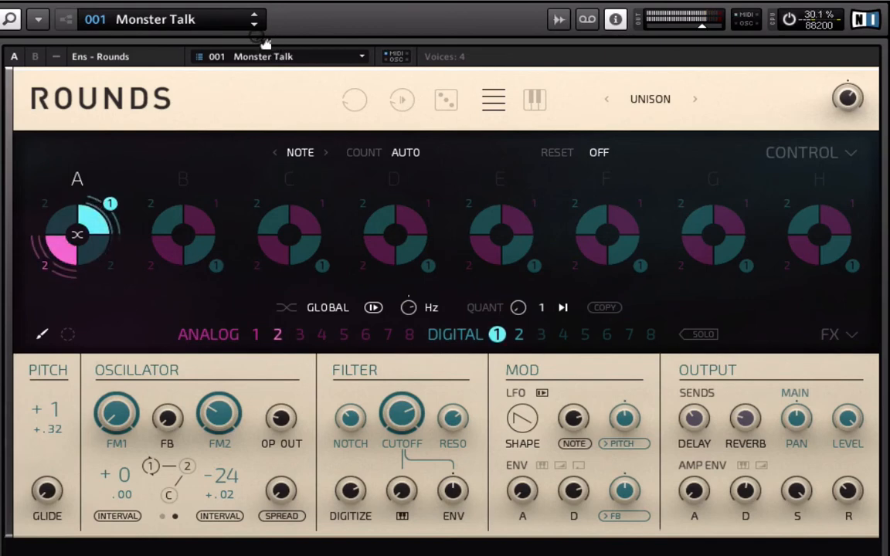
{"action": "left_click", "coordinate": [253, 24]}
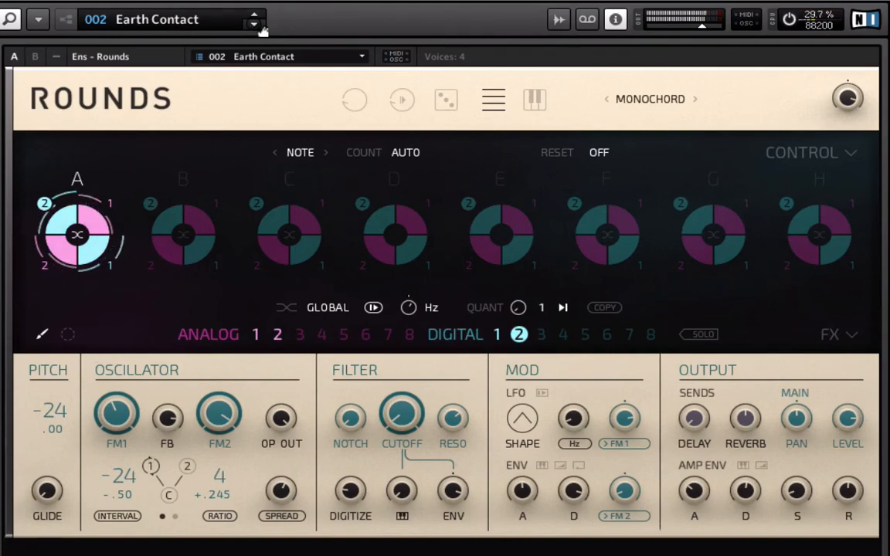
{"action": "left_click", "coordinate": [260, 25]}
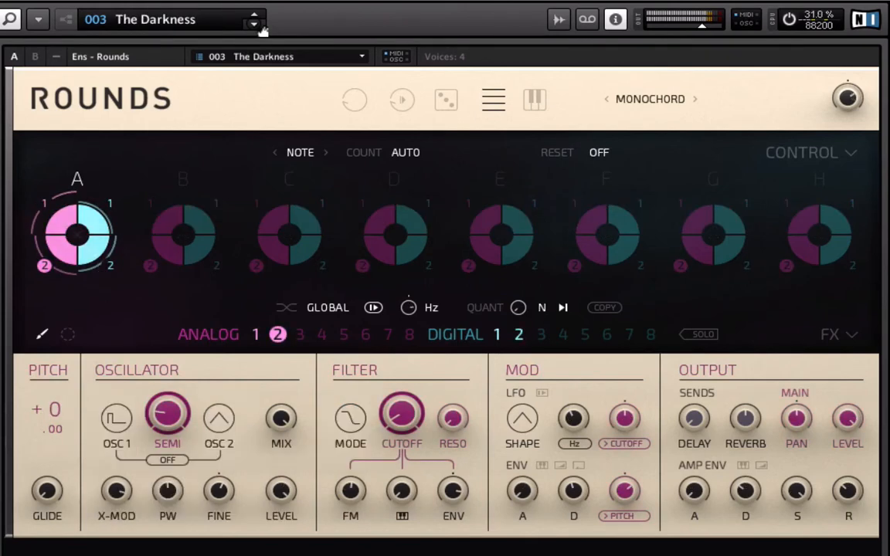
{"action": "left_click", "coordinate": [261, 26]}
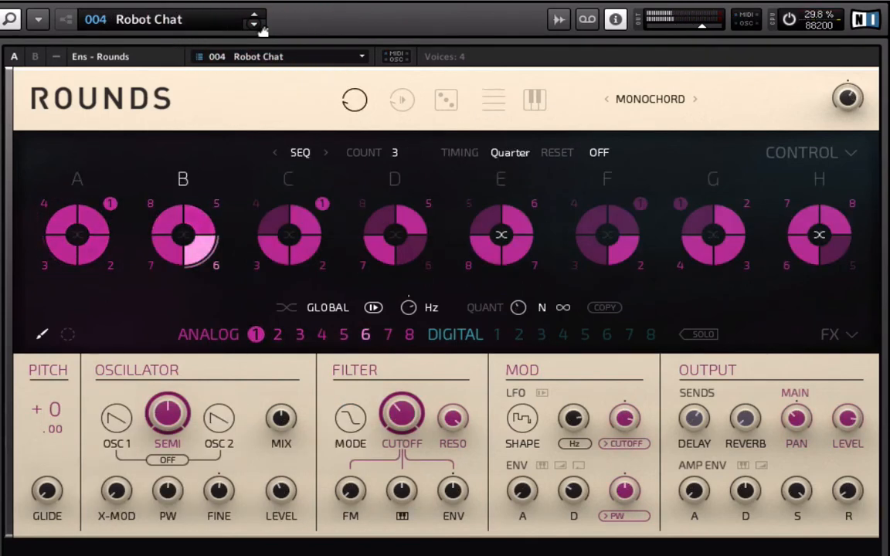
Step: Step on through Start Ramp to 006 Dark Nebula and reopen the snapshot list
{"action": "left_click", "coordinate": [261, 25]}
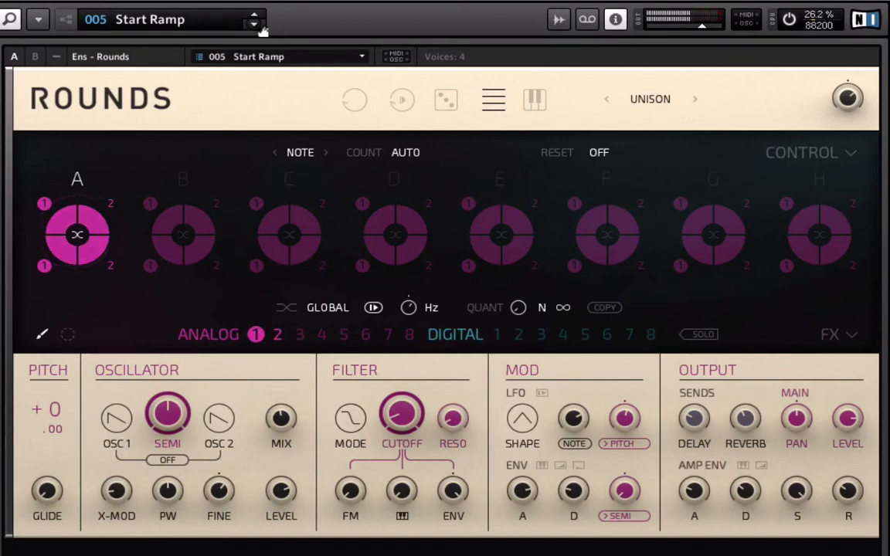
{"action": "left_click", "coordinate": [259, 25]}
{"action": "left_click", "coordinate": [179, 21]}
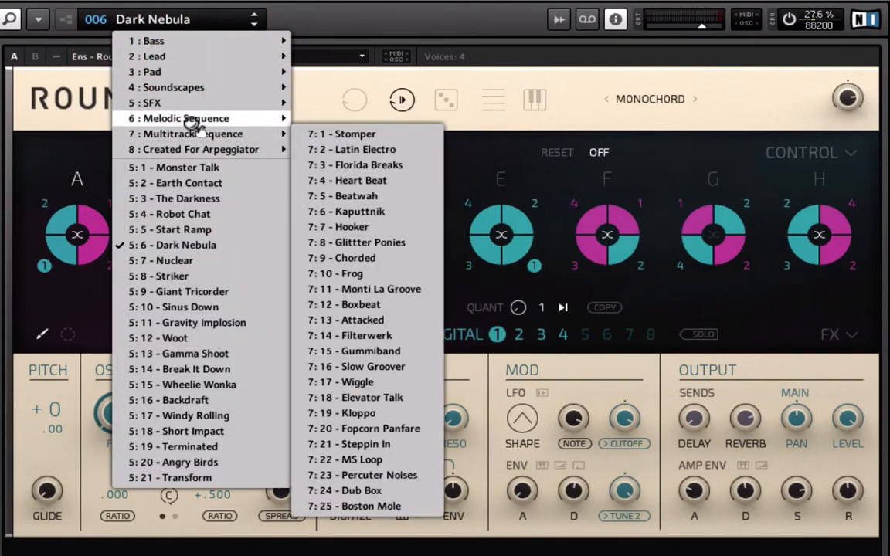
Step: Load 6:1 For Berlin from Melodic Sequence, then step forward to 002 Transchordia
{"action": "mouse_move", "coordinate": [186, 118]}
{"action": "left_click", "coordinate": [328, 15]}
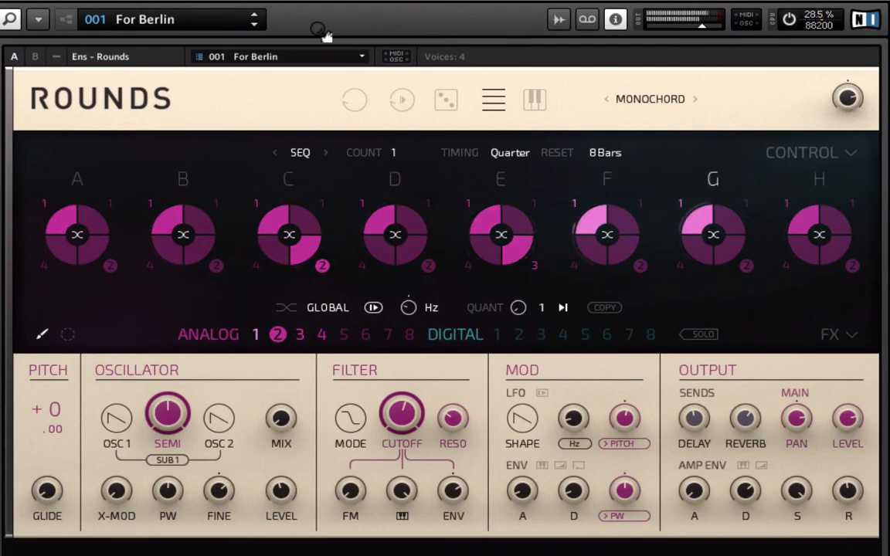
{"action": "left_click", "coordinate": [254, 24]}
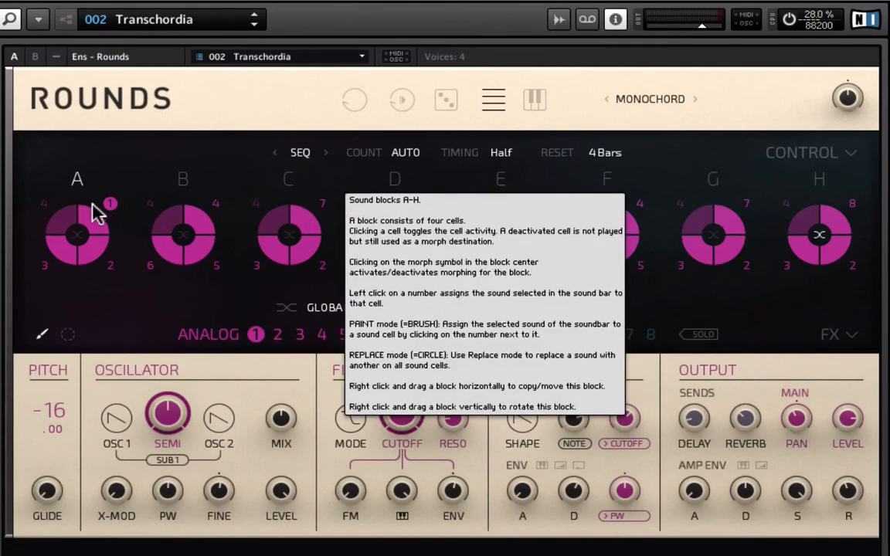
Step: Paint cells in block C with analog sounds 4 and 7
{"action": "left_click", "coordinate": [320, 334]}
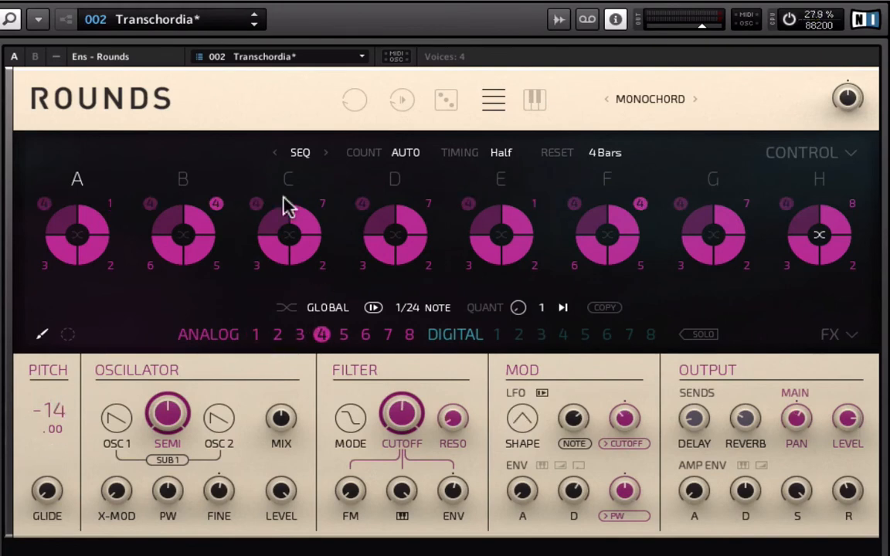
{"action": "left_click", "coordinate": [323, 201]}
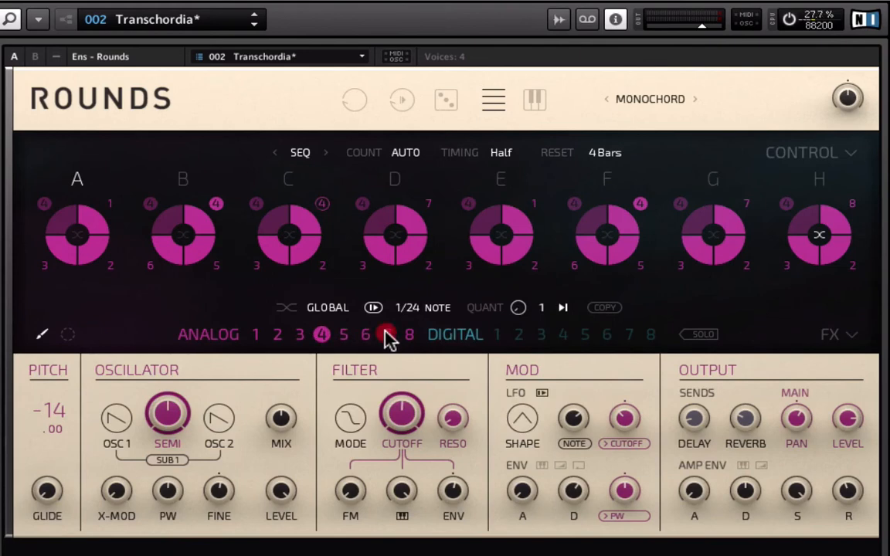
{"action": "left_click", "coordinate": [387, 335]}
{"action": "left_click", "coordinate": [323, 203]}
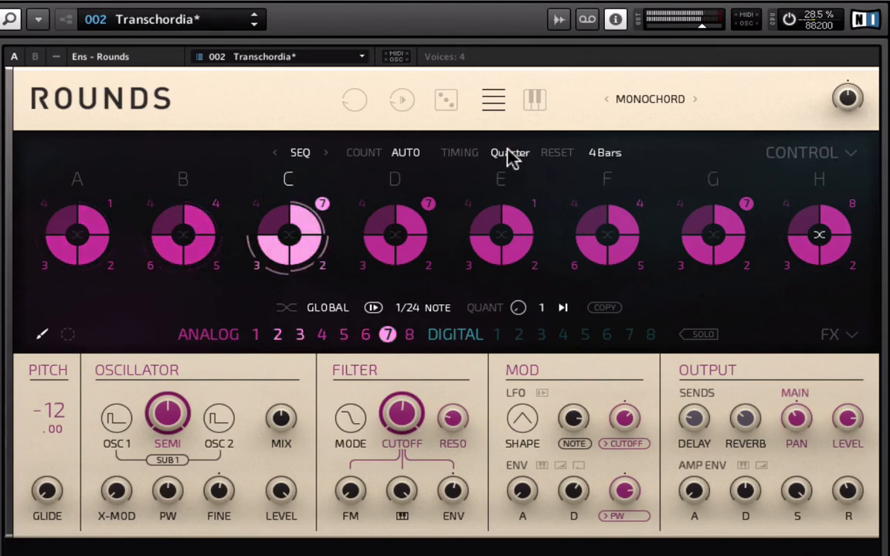
Step: Sweep the sequencer TIMING through Half, 8th, 16th, 32nd and settle on Quarter
{"action": "left_click_drag", "start_coordinate": [509, 152], "coordinate": [512, 222]}
{"action": "left_click_drag", "start_coordinate": [504, 112], "coordinate": [504, 55]}
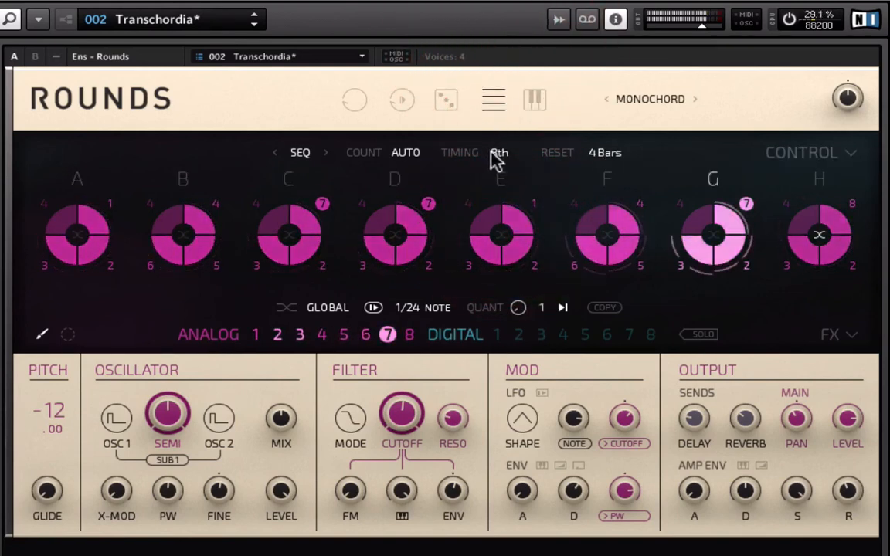
{"action": "left_click_drag", "start_coordinate": [493, 159], "coordinate": [504, 92]}
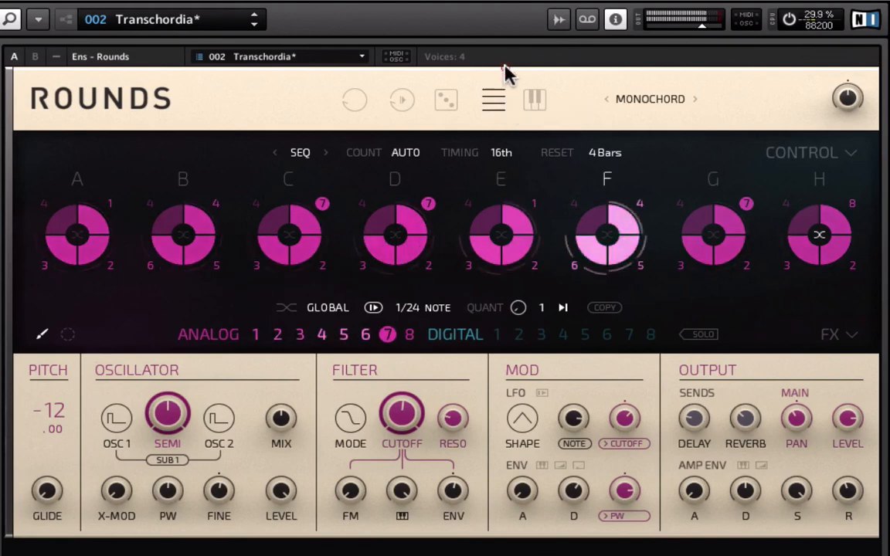
{"action": "left_click_drag", "start_coordinate": [498, 159], "coordinate": [495, 117]}
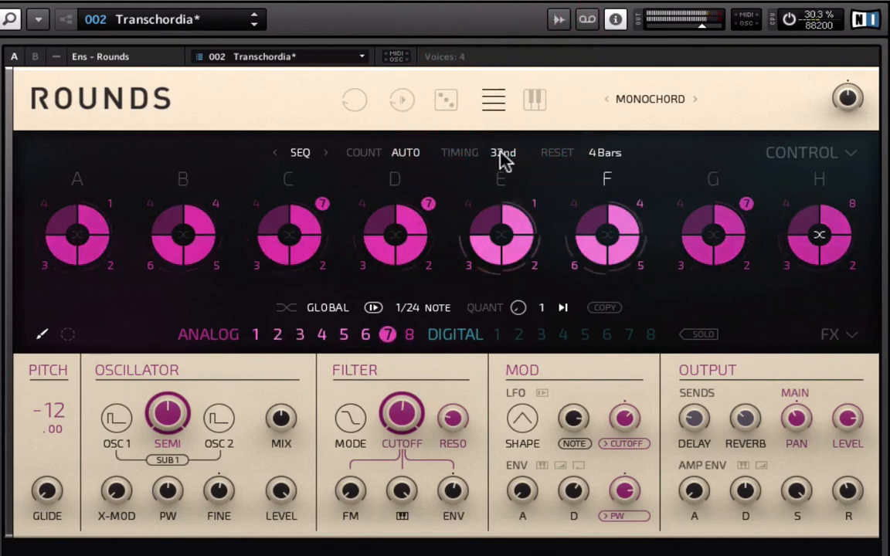
{"action": "left_click_drag", "start_coordinate": [503, 159], "coordinate": [493, 254]}
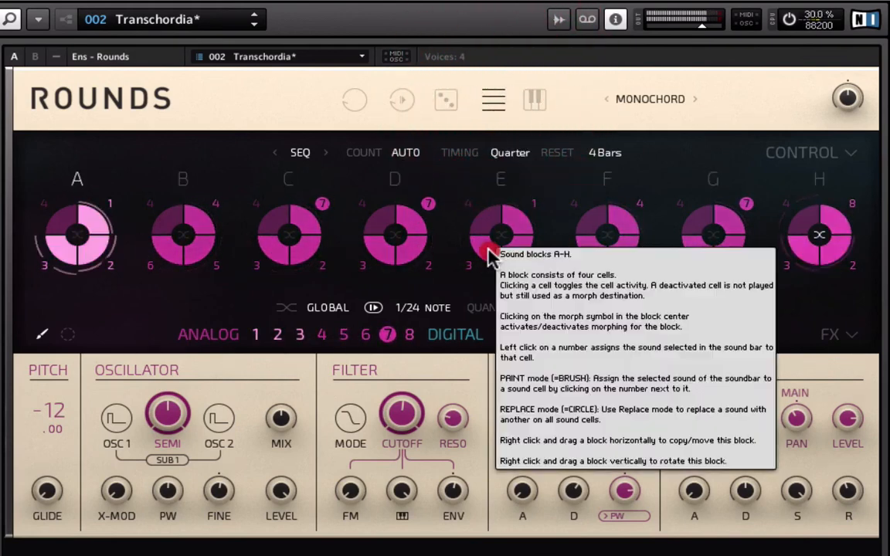
Step: Load 7:1 Stomper from Multitrack Sequence and step through Latin Electro, Florida Breaks to 004 Heart Beat
{"action": "left_click", "coordinate": [203, 22]}
{"action": "mouse_move", "coordinate": [192, 108]}
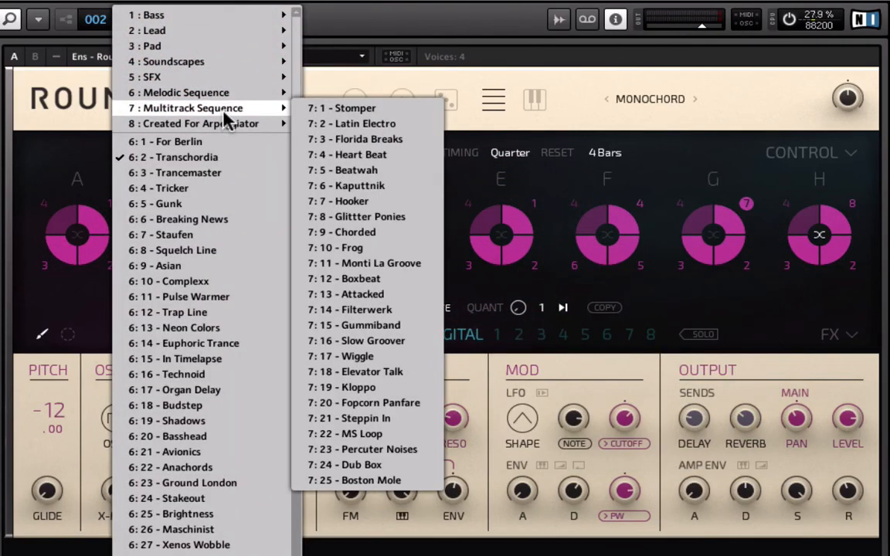
{"action": "left_click", "coordinate": [335, 110]}
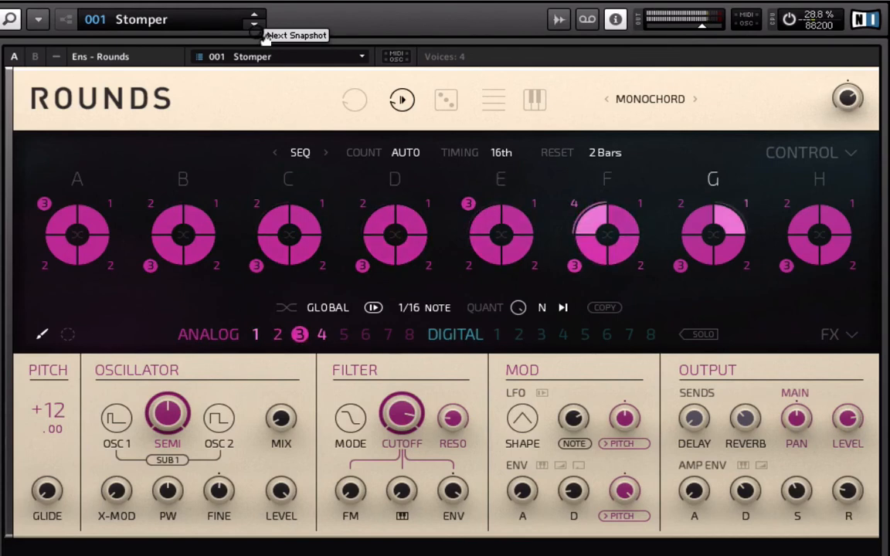
{"action": "left_click", "coordinate": [261, 31]}
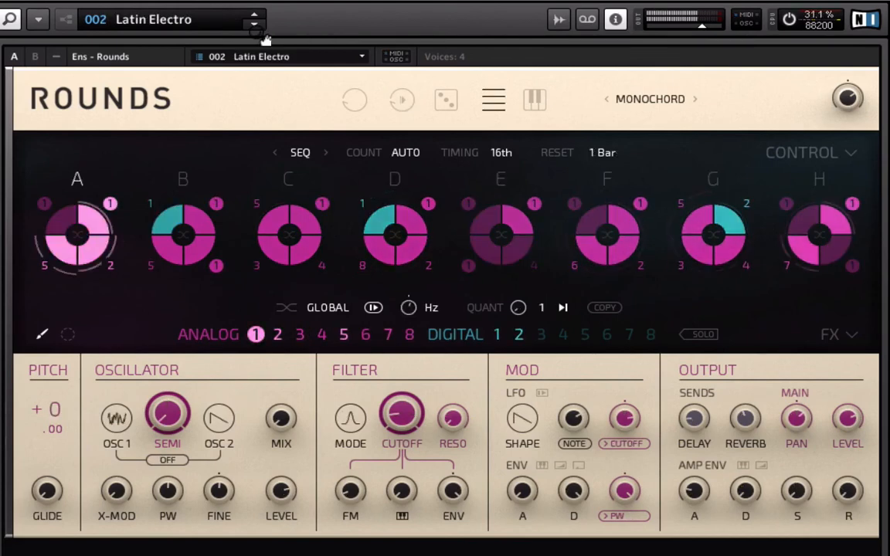
{"action": "left_click", "coordinate": [262, 34]}
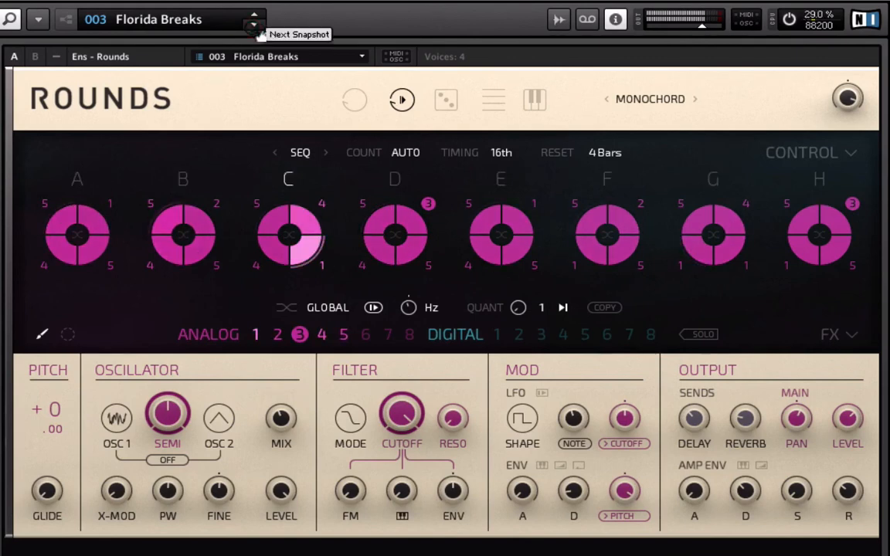
{"action": "left_click", "coordinate": [257, 26]}
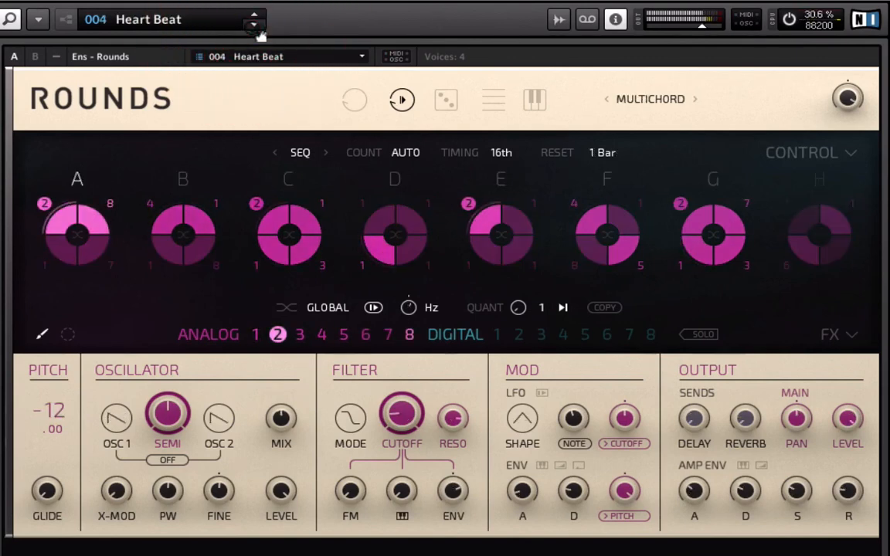
{"action": "left_click", "coordinate": [259, 32]}
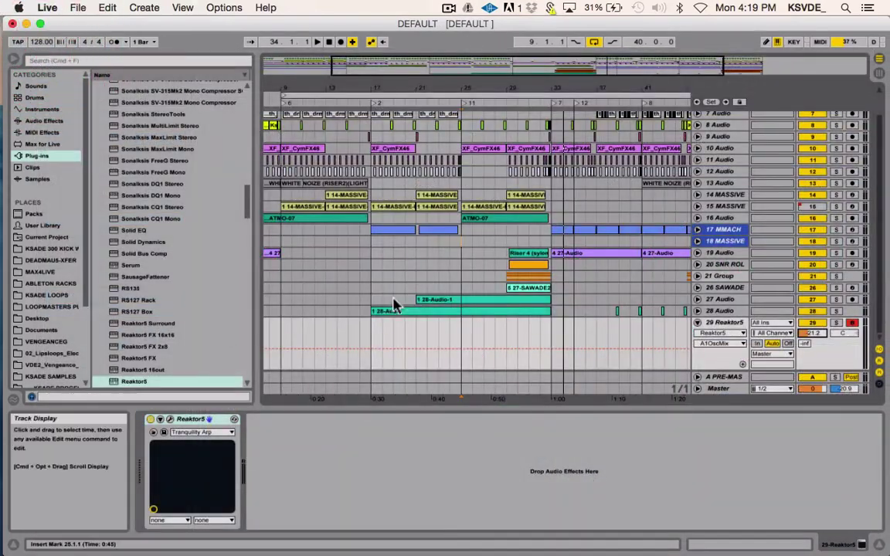
Step: Delete the Reaktor5 track and unfold audio tracks 27 and 28 to show their waveforms
{"action": "left_click", "coordinate": [391, 312]}
{"action": "left_click", "coordinate": [712, 323]}
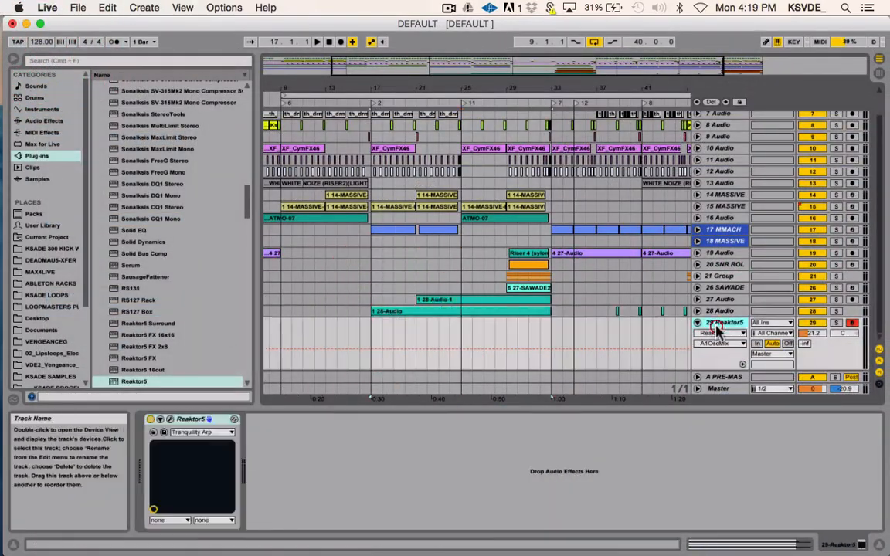
{"action": "key", "text": "Delete"}
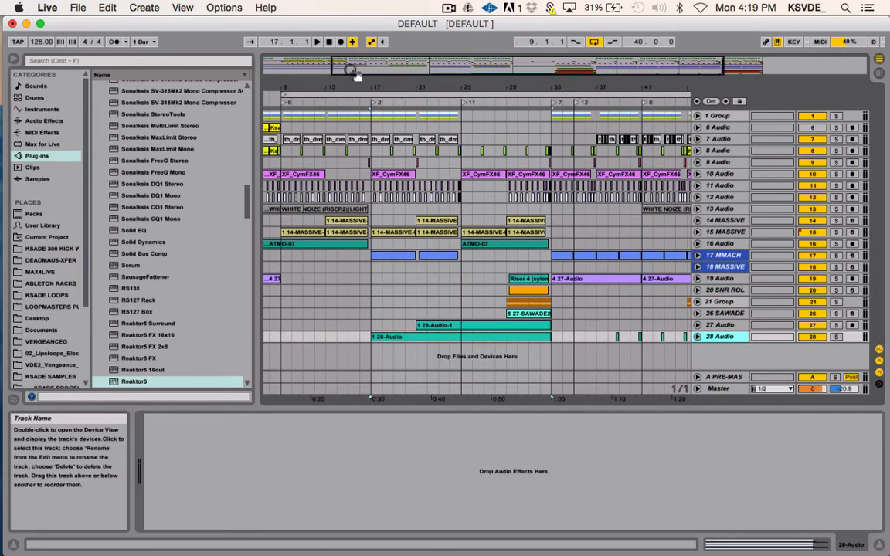
{"action": "left_click_drag", "start_coordinate": [356, 71], "coordinate": [501, 210]}
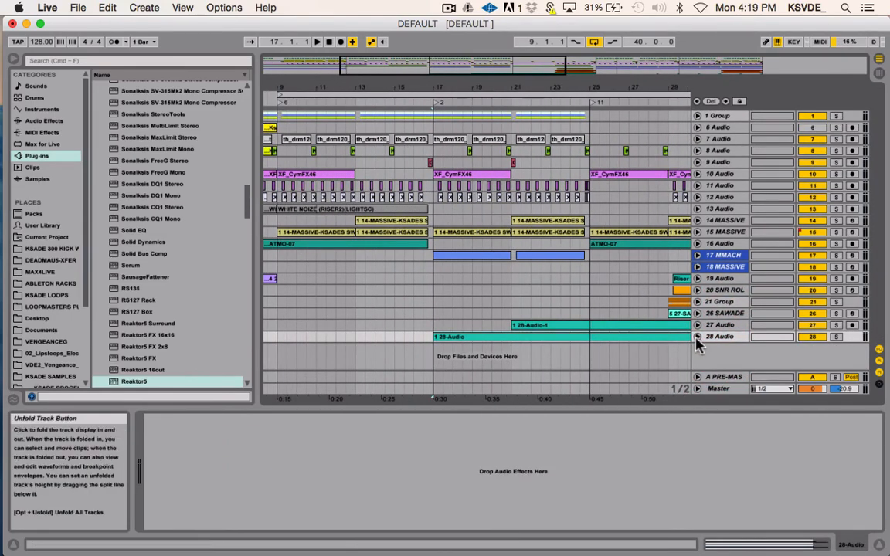
{"action": "left_click", "coordinate": [698, 325]}
{"action": "left_click", "coordinate": [460, 364]}
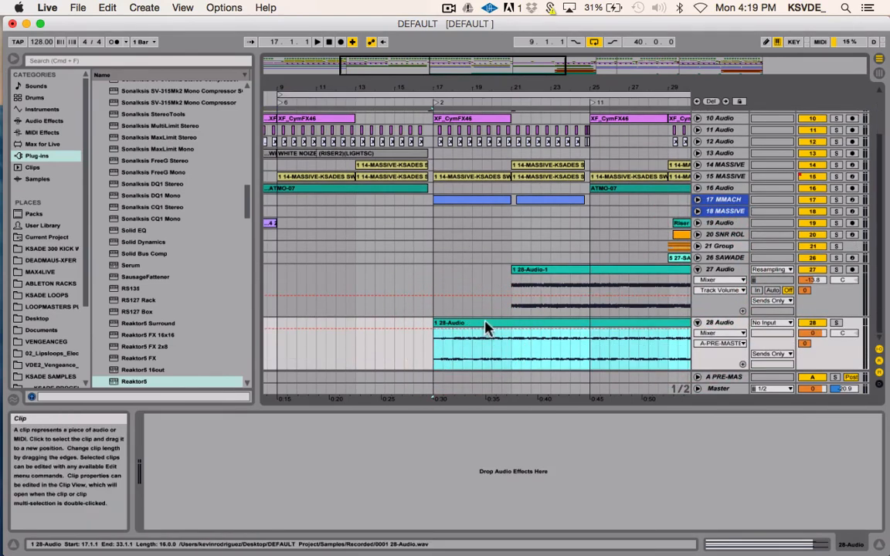
Step: Play back while soloing track 28, then 27, then 28 again, moving the start to bar 21
{"action": "left_click", "coordinate": [836, 323]}
{"action": "key", "text": "space"}
{"action": "scroll", "coordinate": [494, 330], "scroll_direction": "right", "scroll_amount": 5}
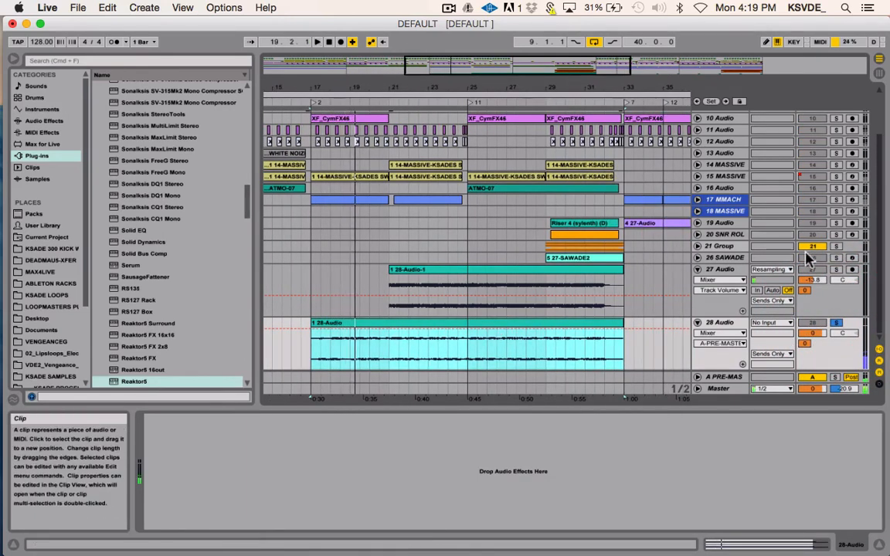
{"action": "left_click", "coordinate": [836, 268]}
{"action": "left_click", "coordinate": [421, 275]}
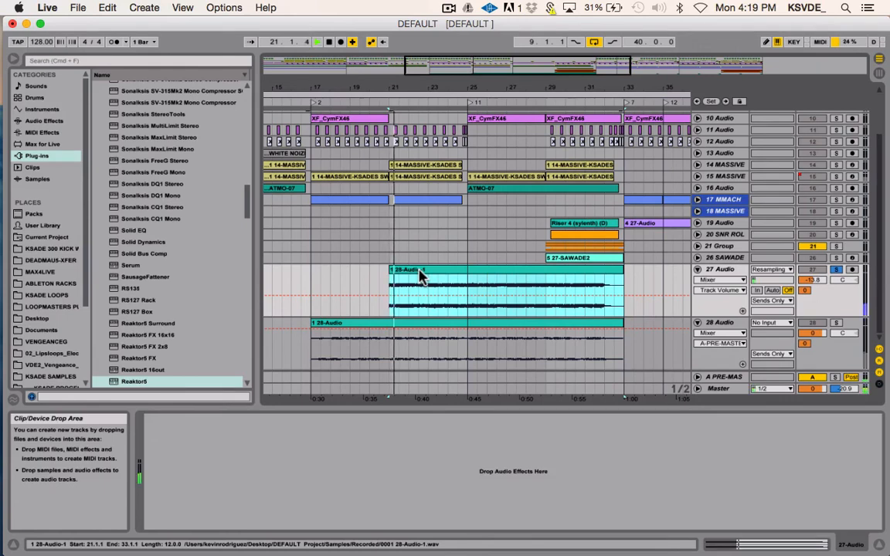
{"action": "left_click", "coordinate": [838, 322]}
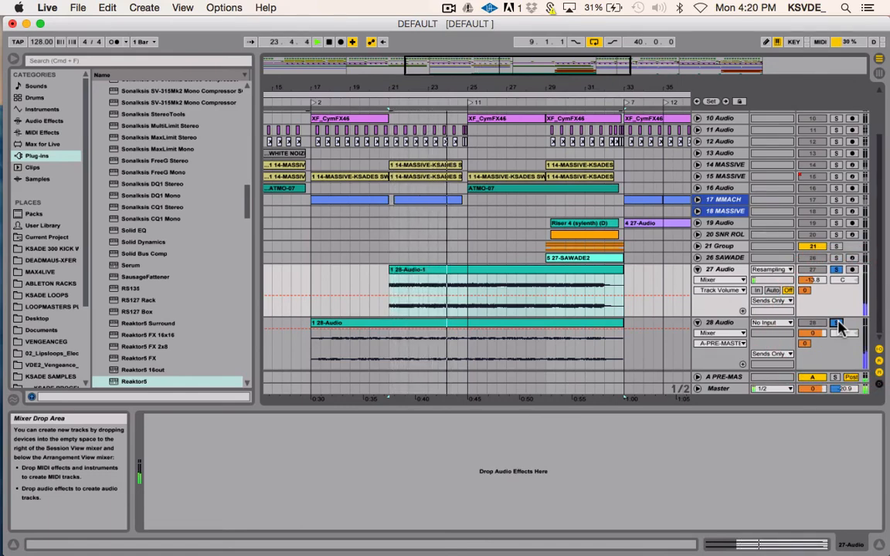
{"action": "left_click", "coordinate": [391, 292]}
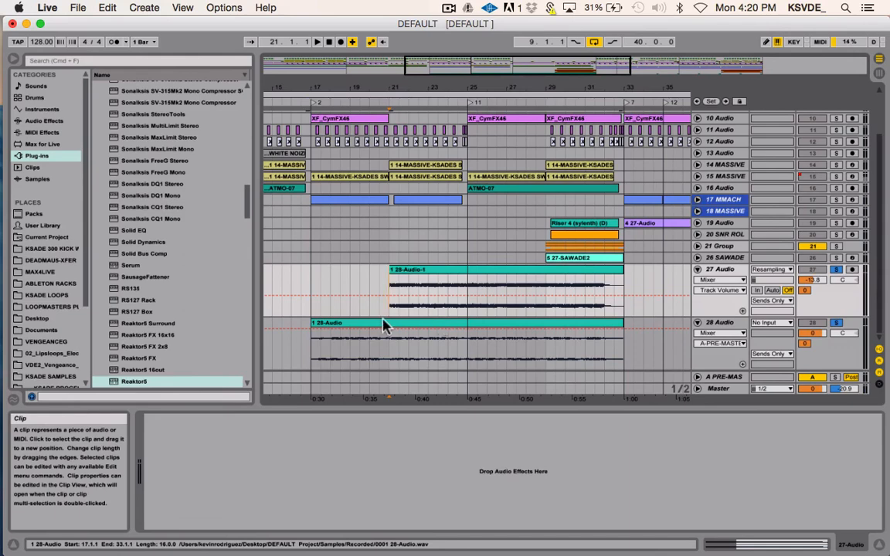
Step: Turn solo off and play all tracks from bar 17
{"action": "left_click", "coordinate": [836, 270]}
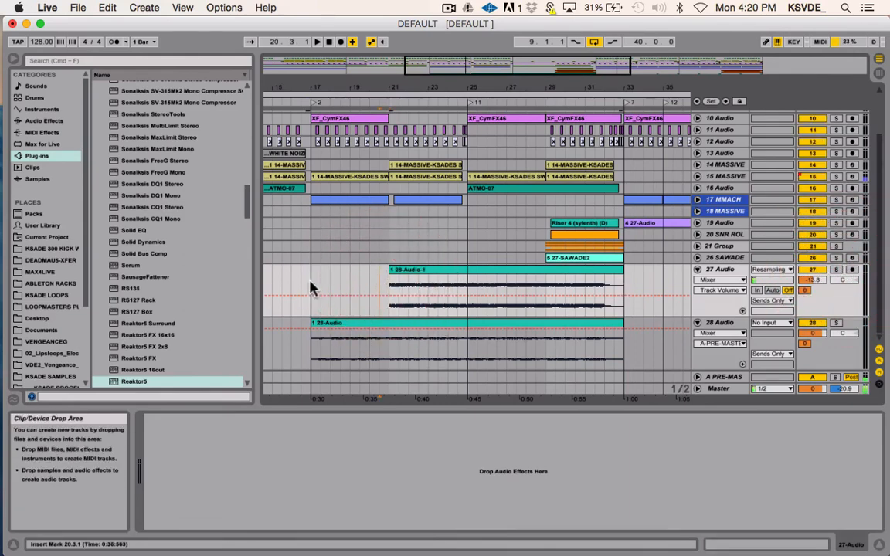
{"action": "key", "text": "space"}
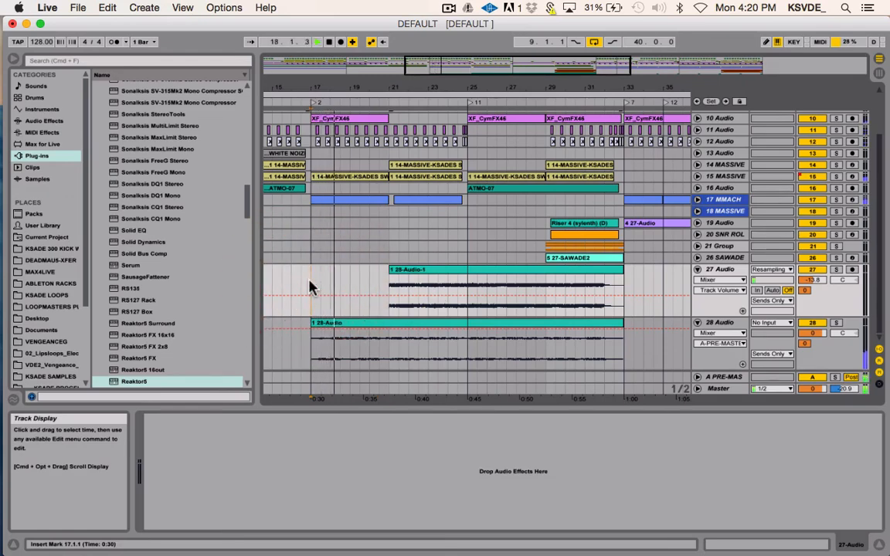